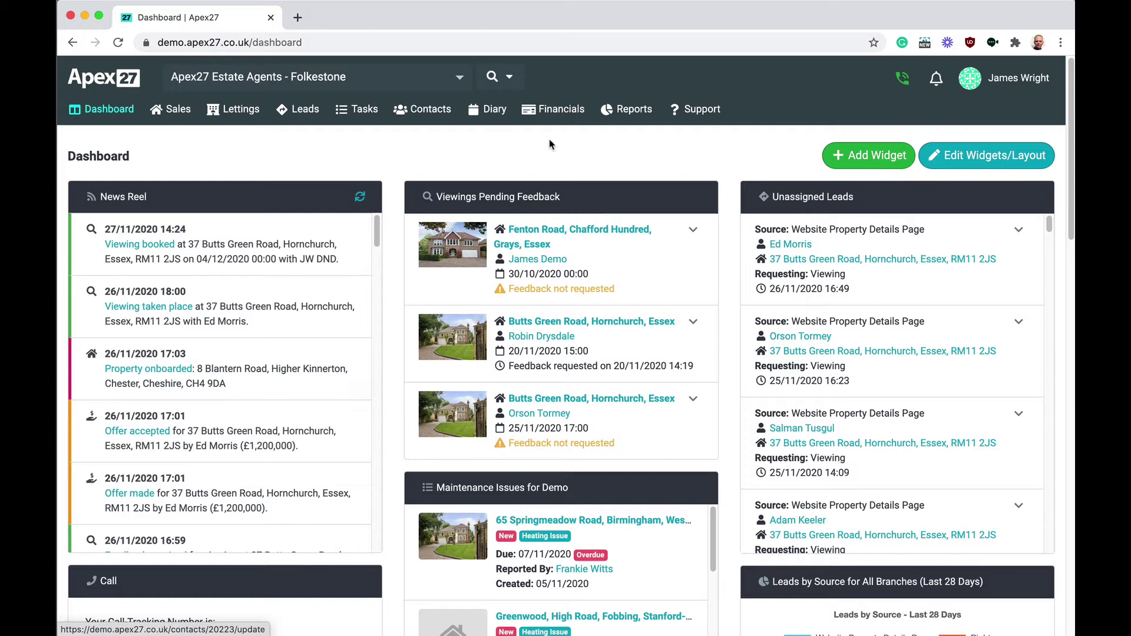
In Admin Panel > Third-Party APIs, add and save a DocuSign API scoped to the Folkestone branch.
left_click(1005, 78)
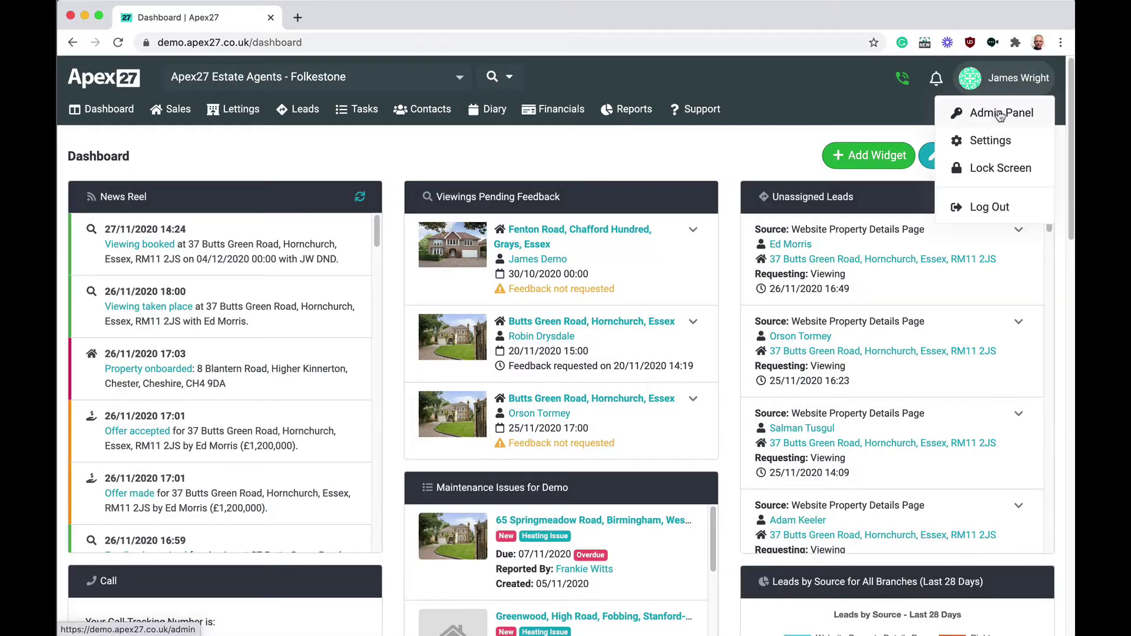
left_click(998, 109)
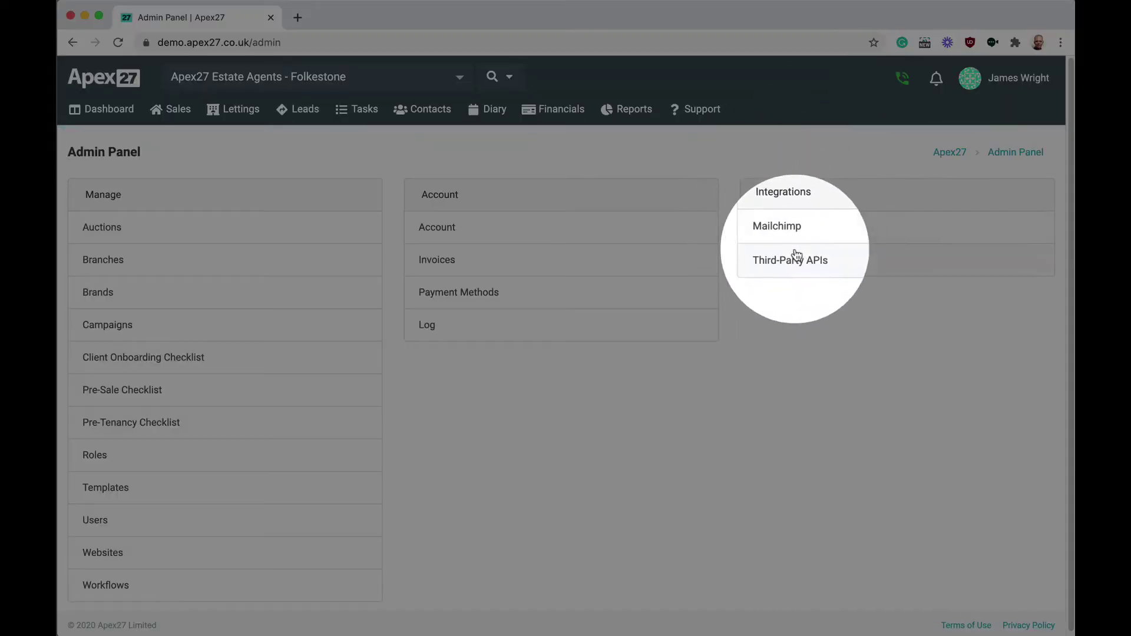
left_click(791, 259)
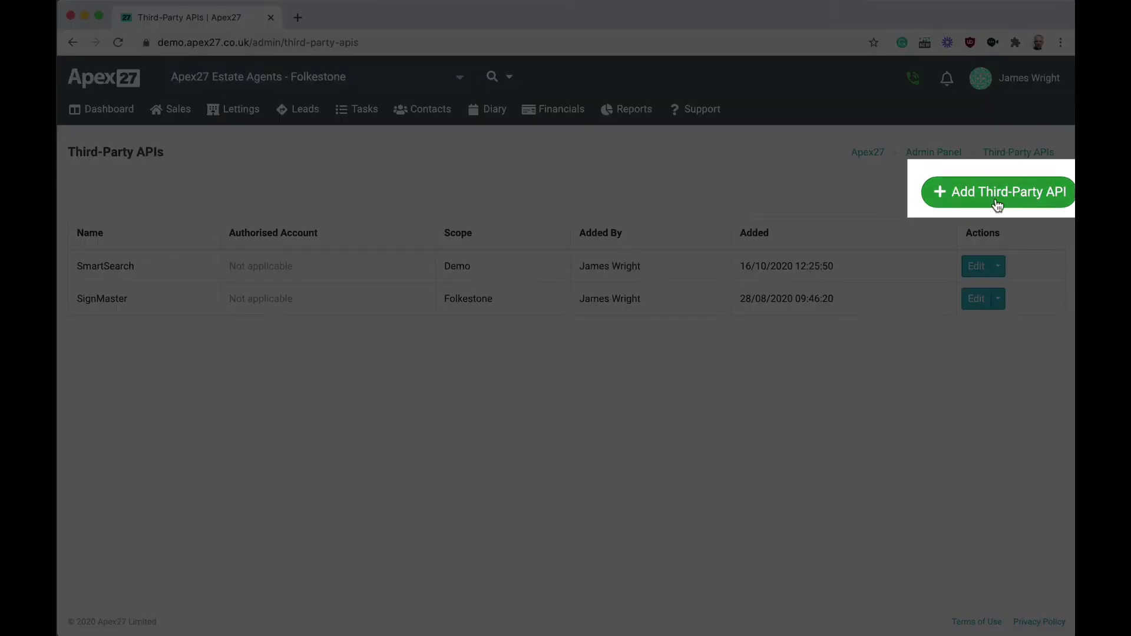
left_click(996, 200)
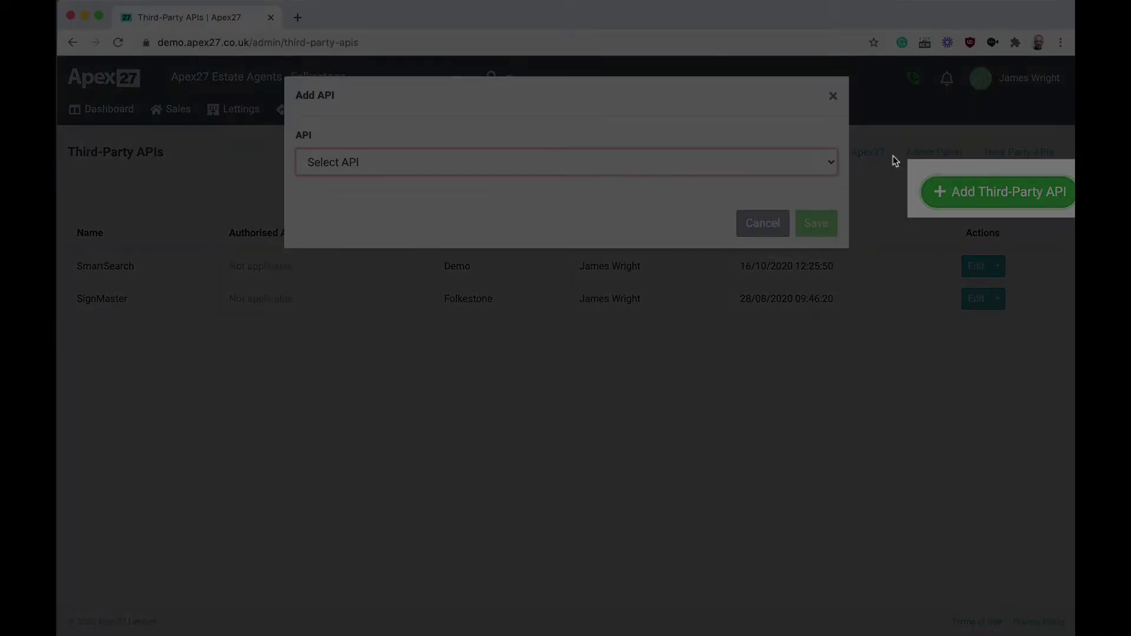
left_click(648, 166)
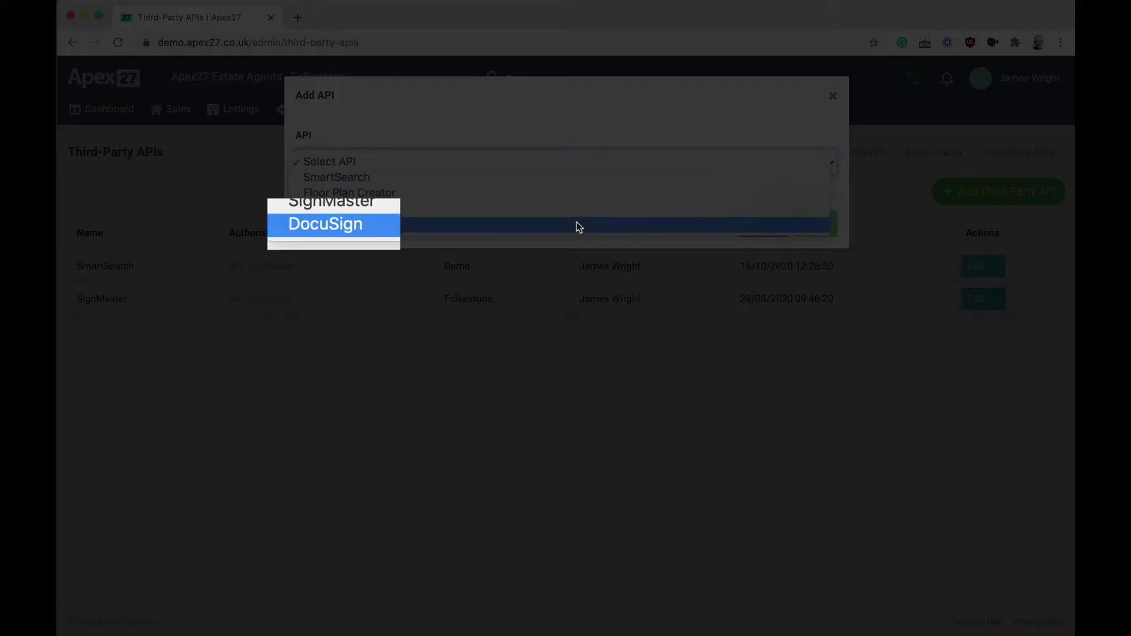
left_click(579, 227)
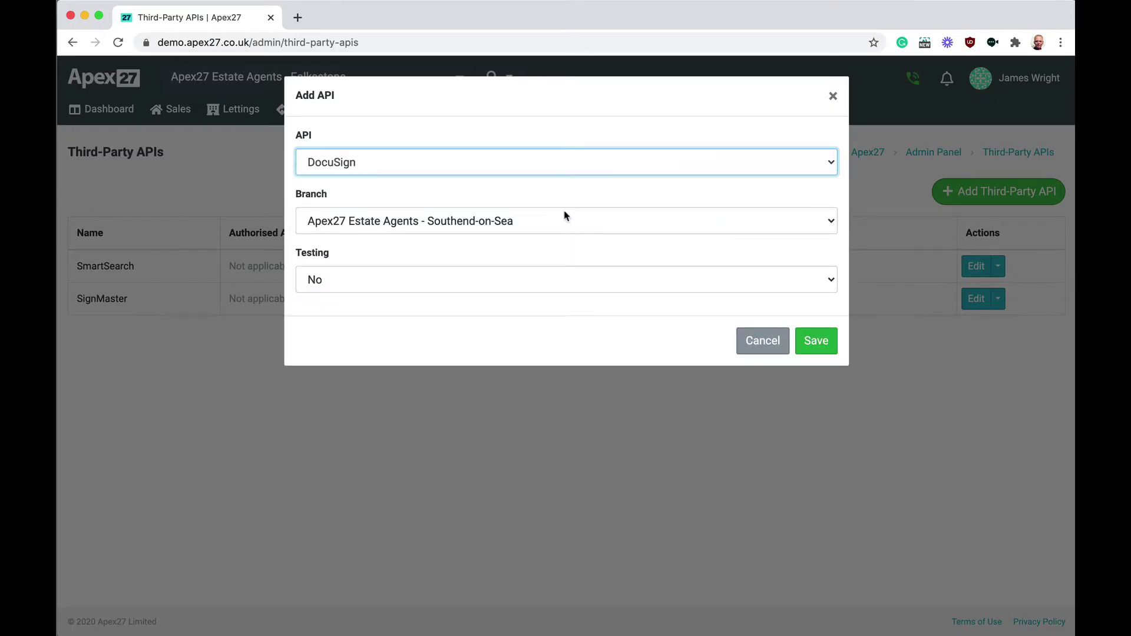
left_click(510, 220)
left_click(497, 238)
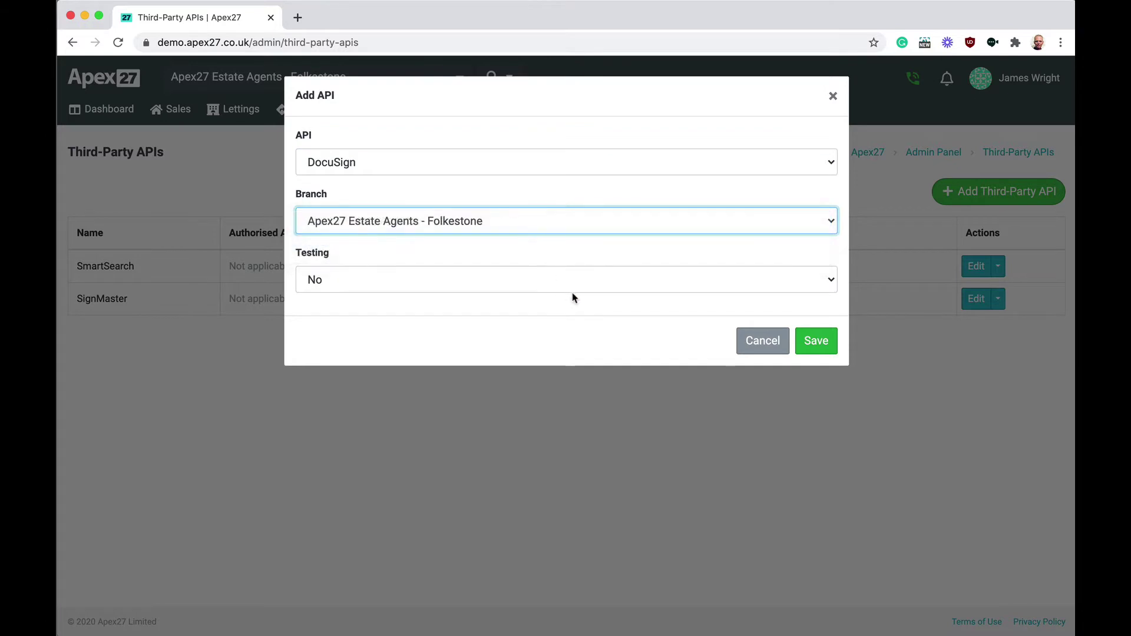
left_click(800, 351)
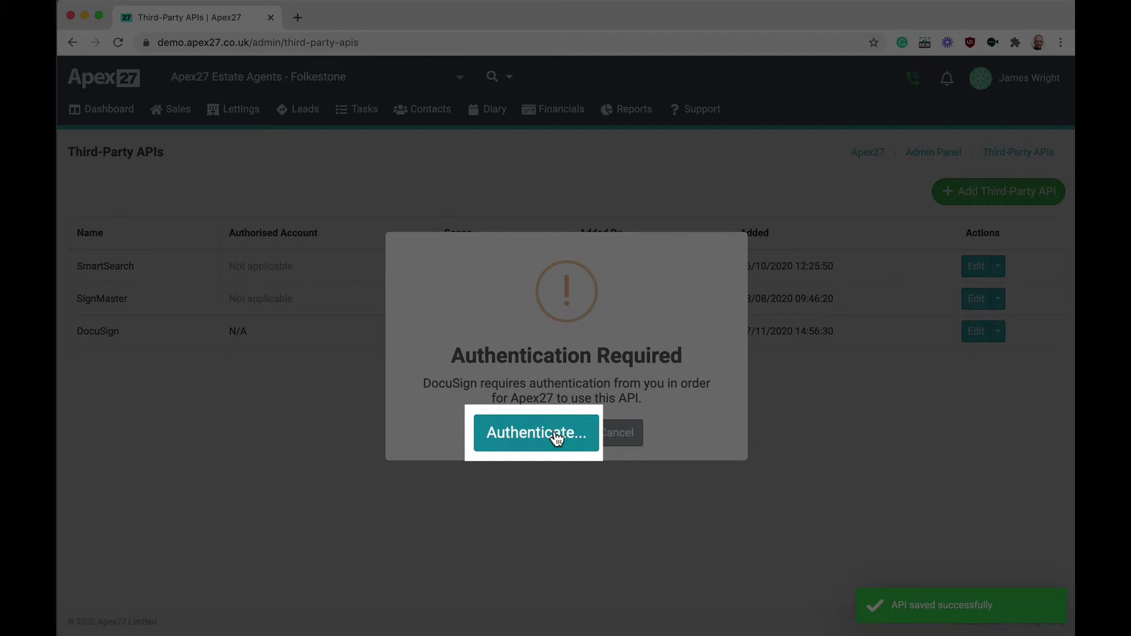
Authenticate DocuSign by signing in with the account e-mail and saved password.
left_click(551, 435)
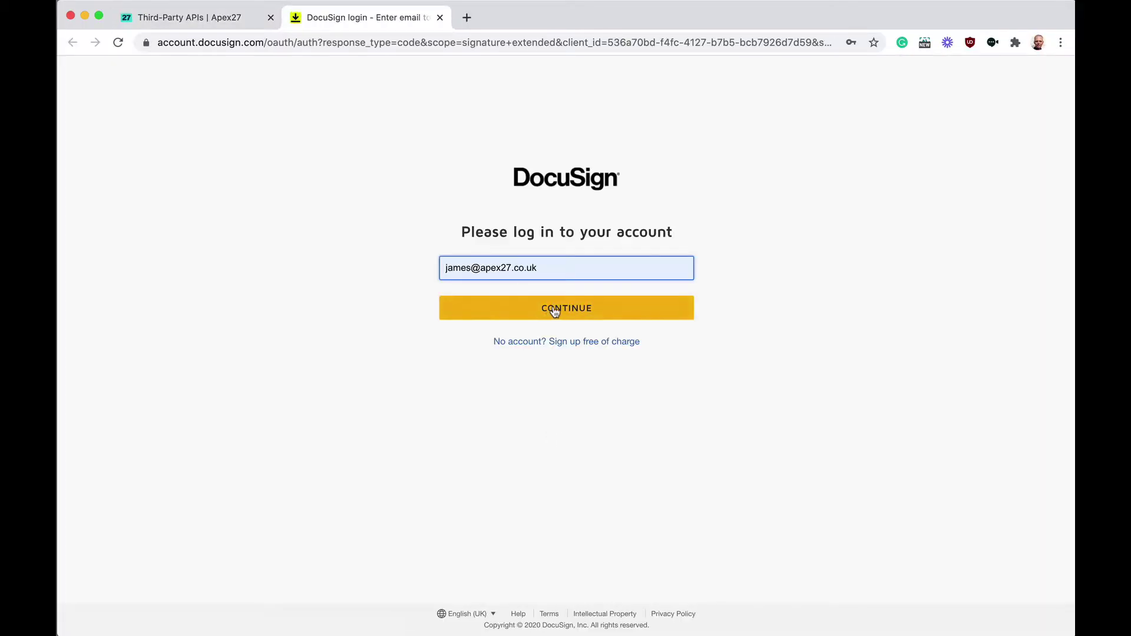
left_click(554, 311)
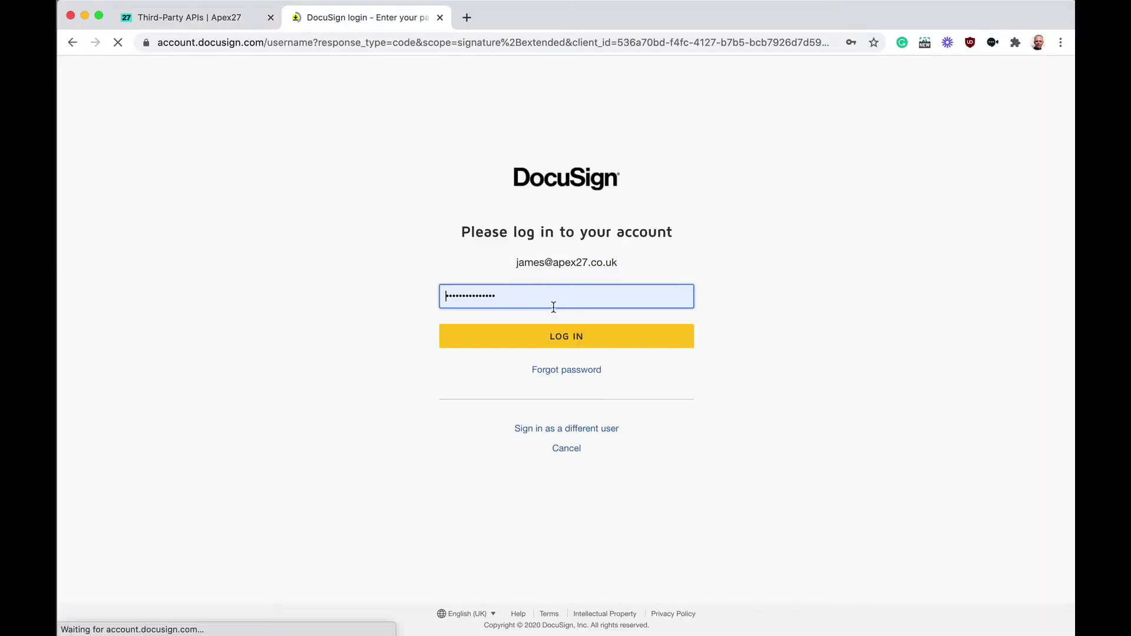
left_click(582, 338)
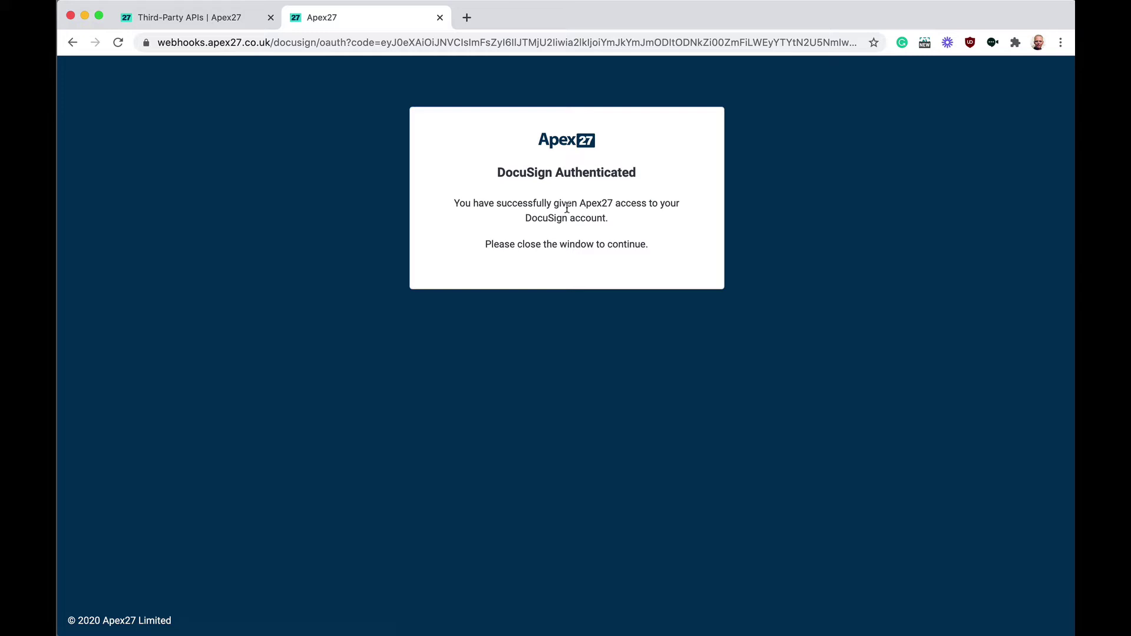
Close the DocuSign Authenticated tab to get back to the Third-Party APIs list.
left_click(440, 17)
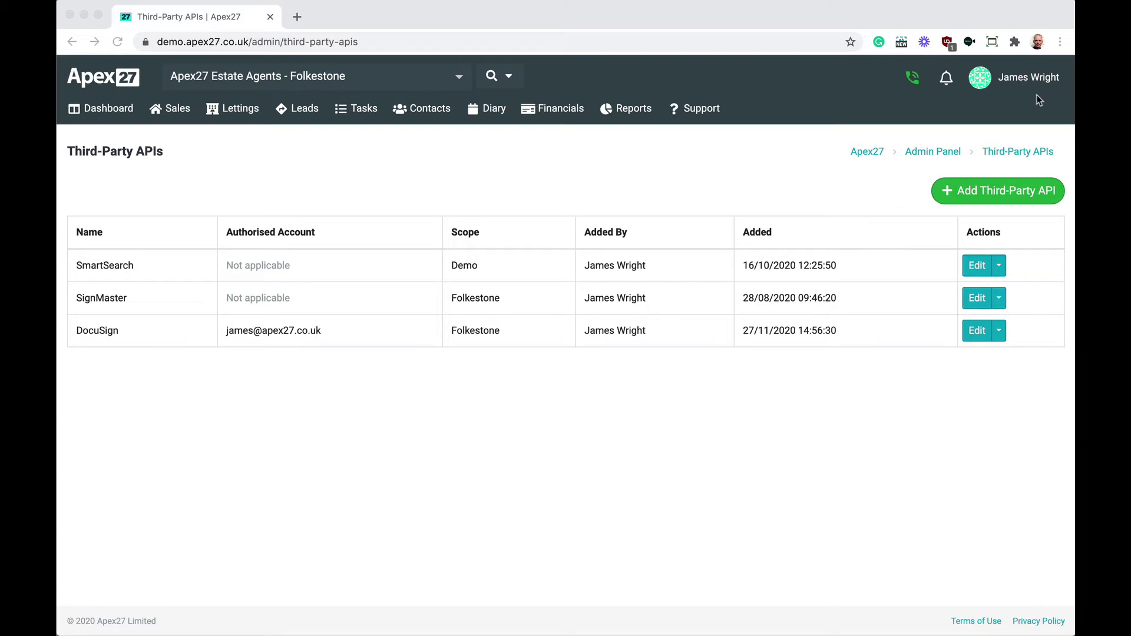
Search Admin Panel templates for 'contr' and open Example Contract in the document editor.
left_click(1032, 78)
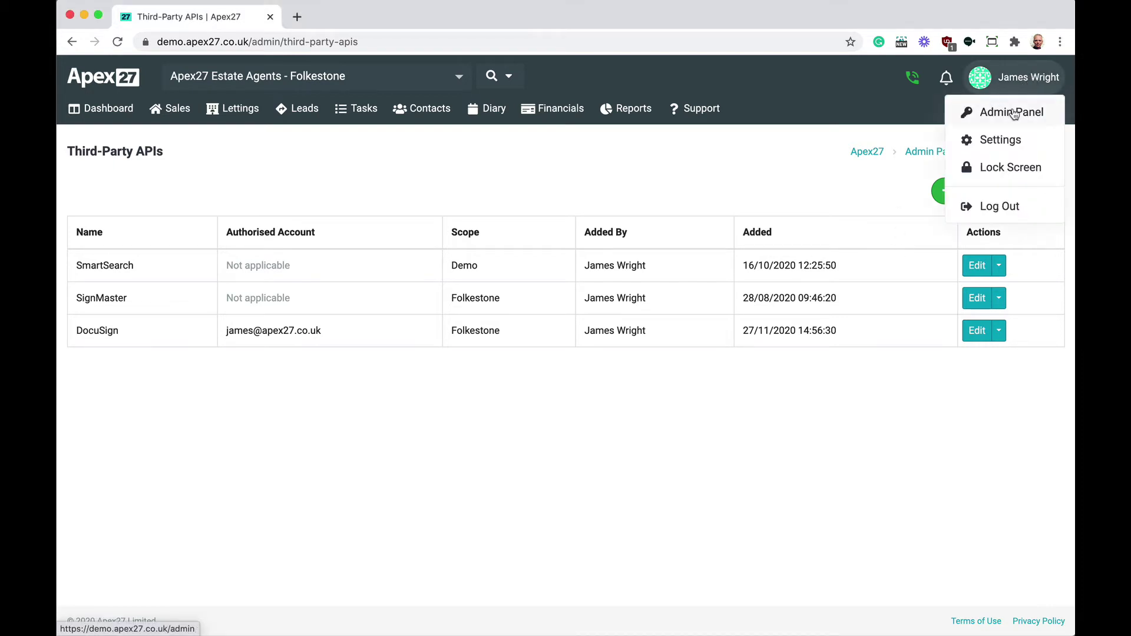
left_click(1012, 112)
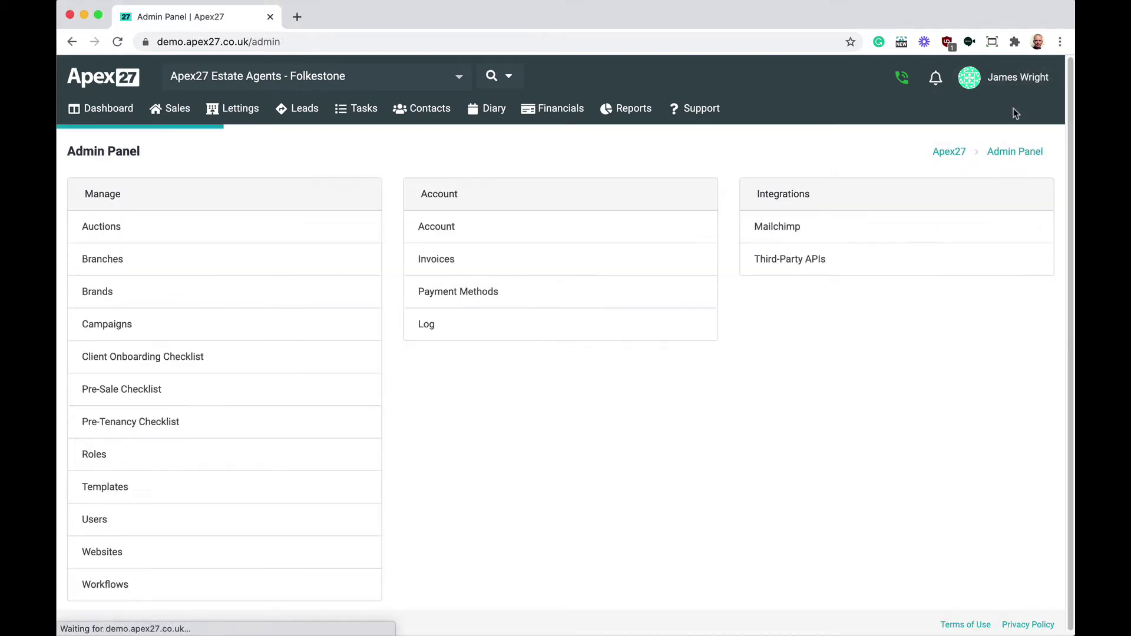
left_click(151, 492)
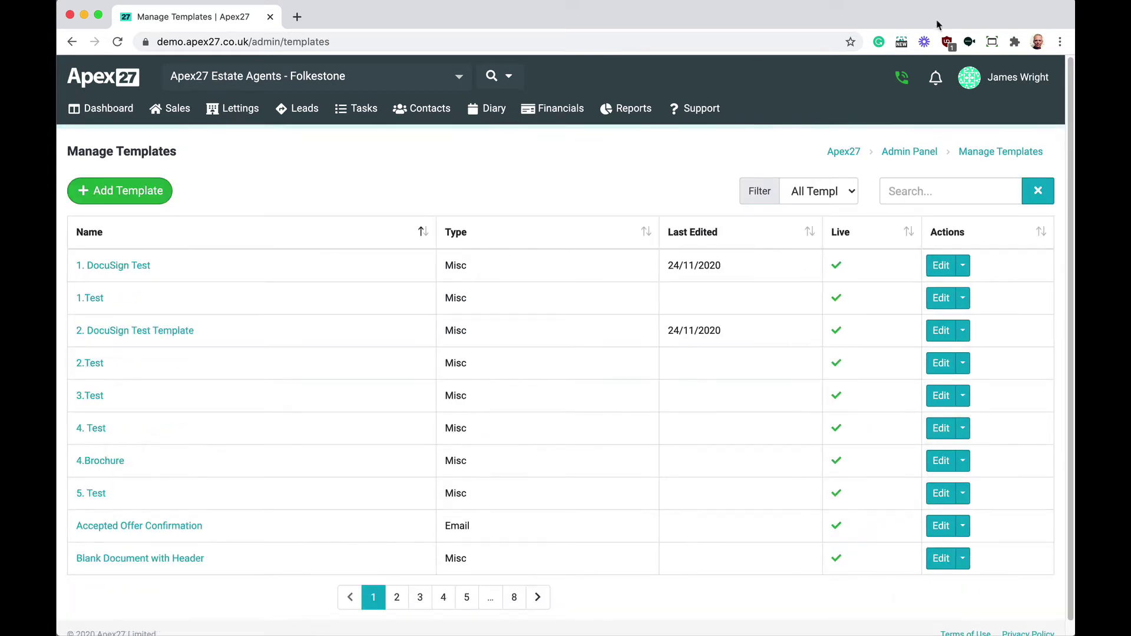
left_click(932, 189)
type("cont")
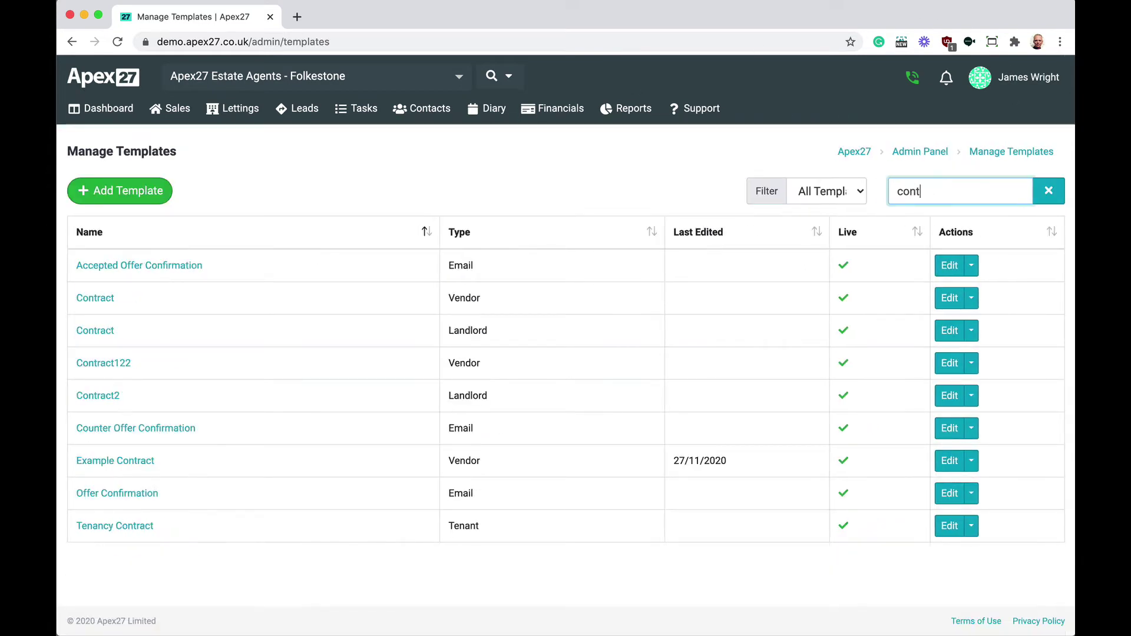
type("r")
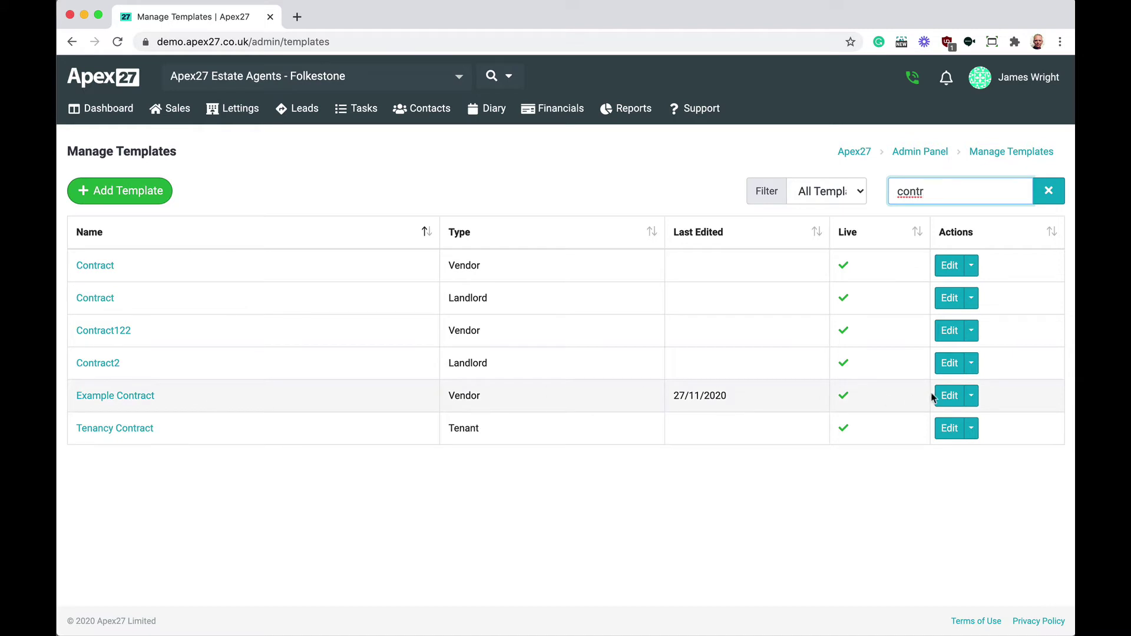
left_click(971, 396)
left_click(941, 431)
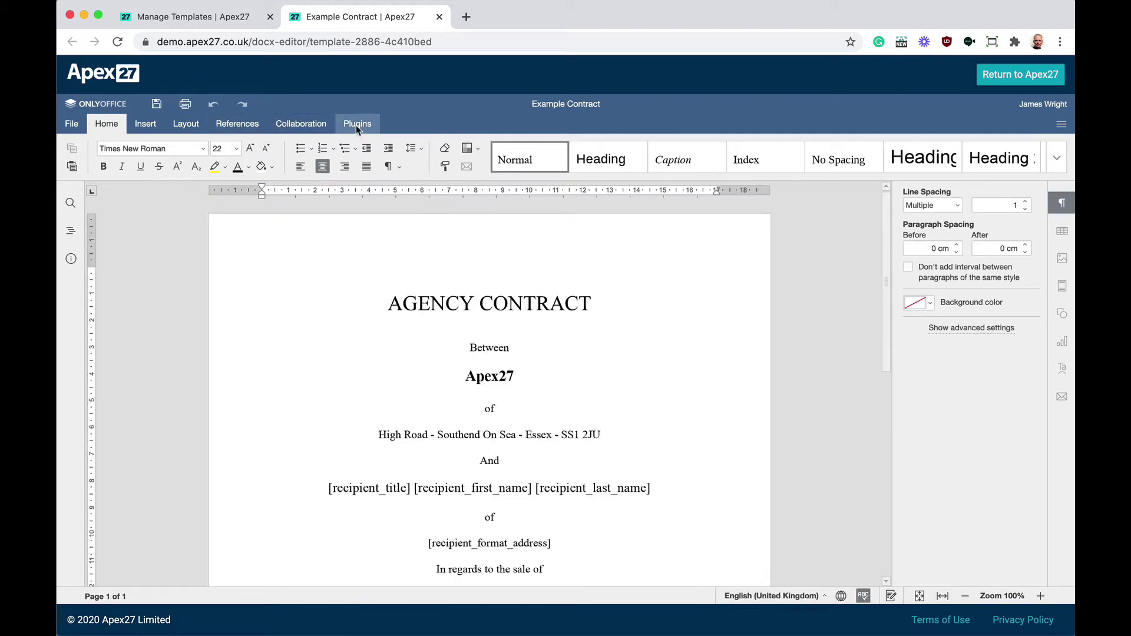
Open the Apex27 Tags plugin panel and pick the eSignature Signature tag.
left_click(356, 125)
left_click(175, 158)
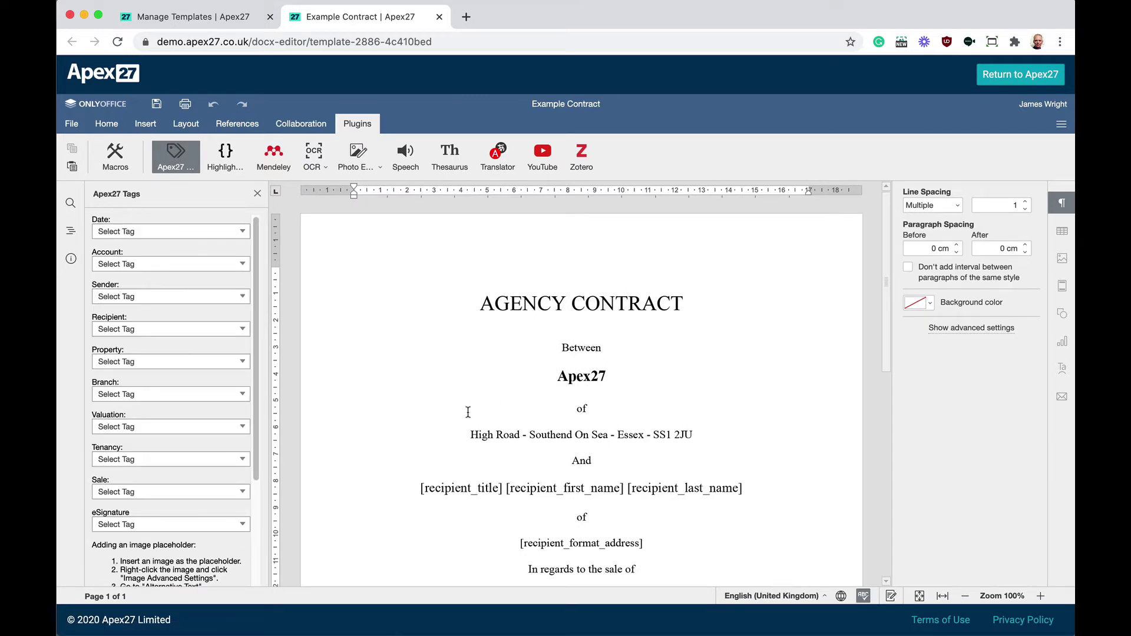
scroll(468, 412, "down", 5)
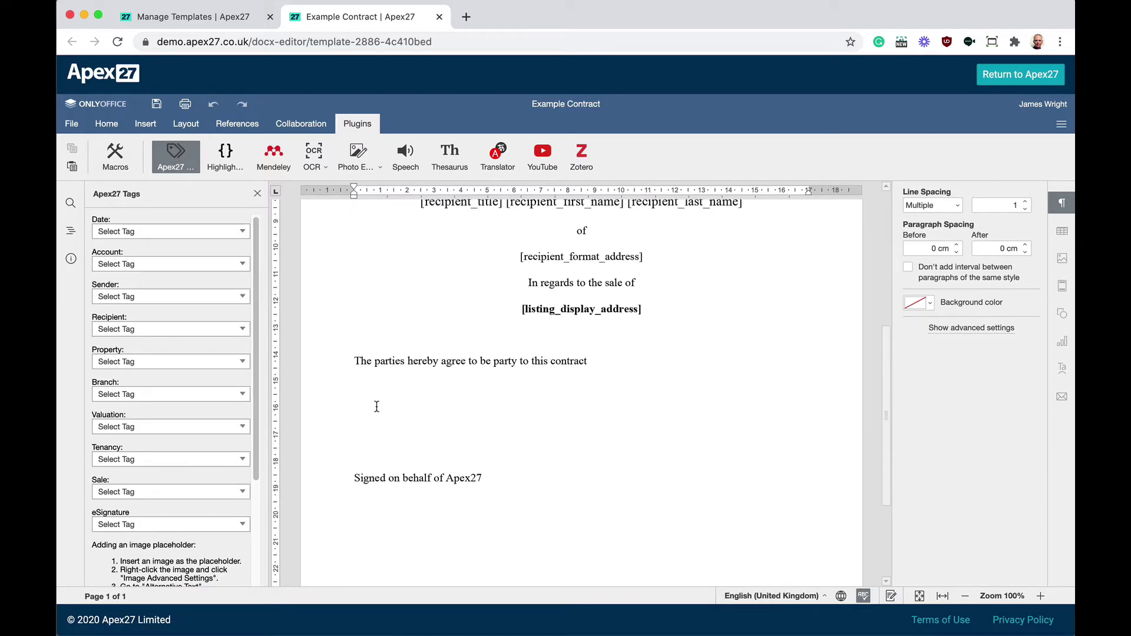
left_click(169, 523)
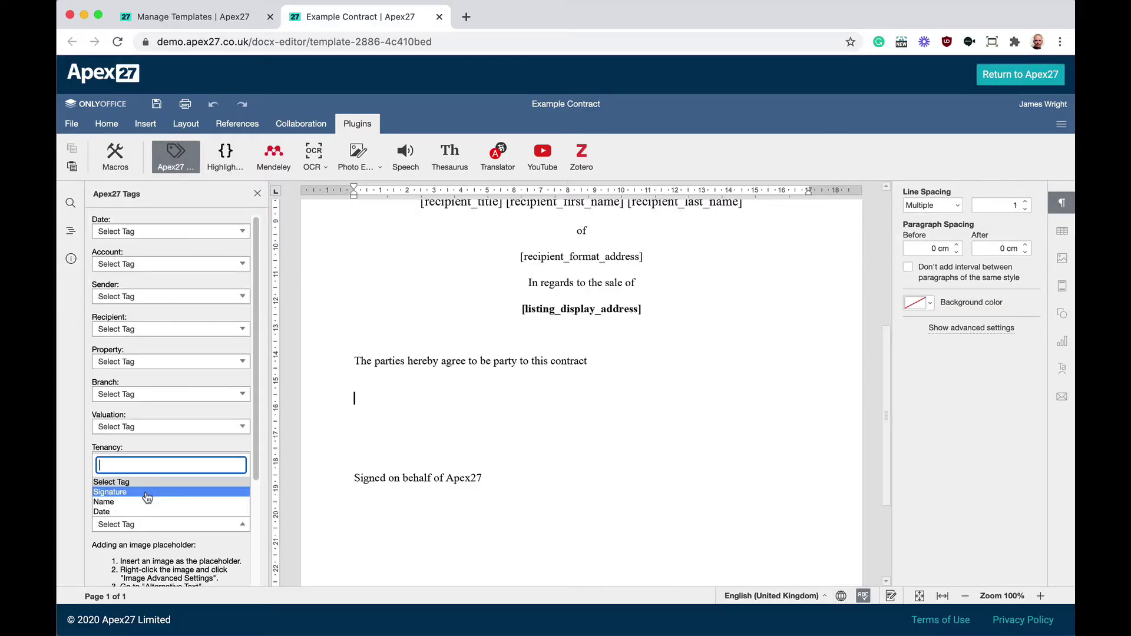
left_click(148, 498)
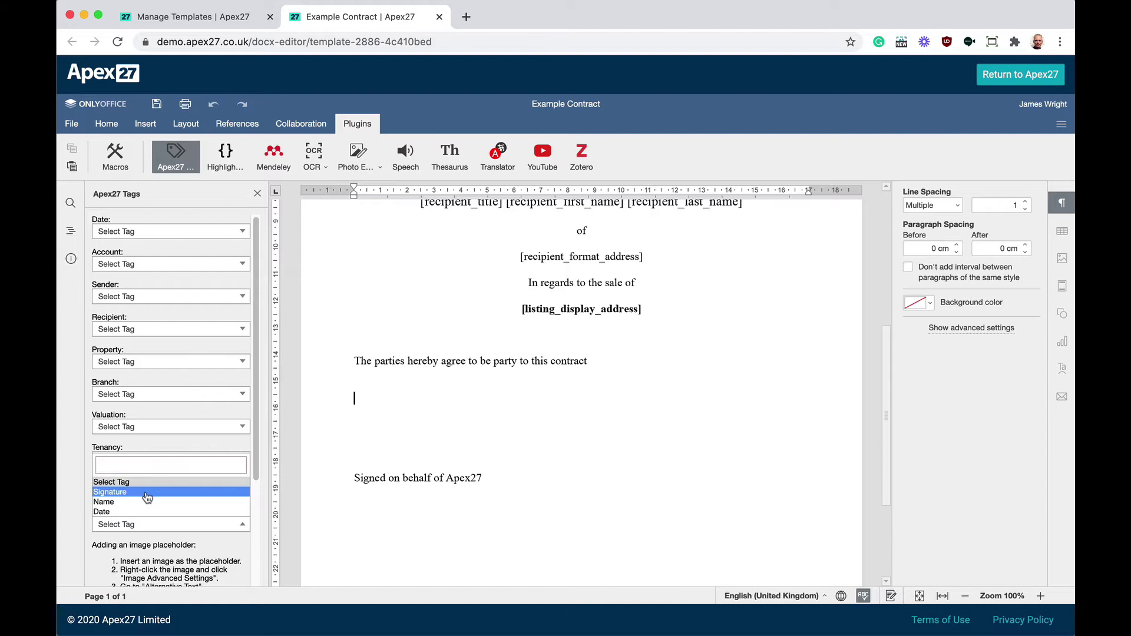
Insert [signer_signature_1] for signer 1, then add [signer_date_1] on the line beneath it.
type("1")
left_click(689, 156)
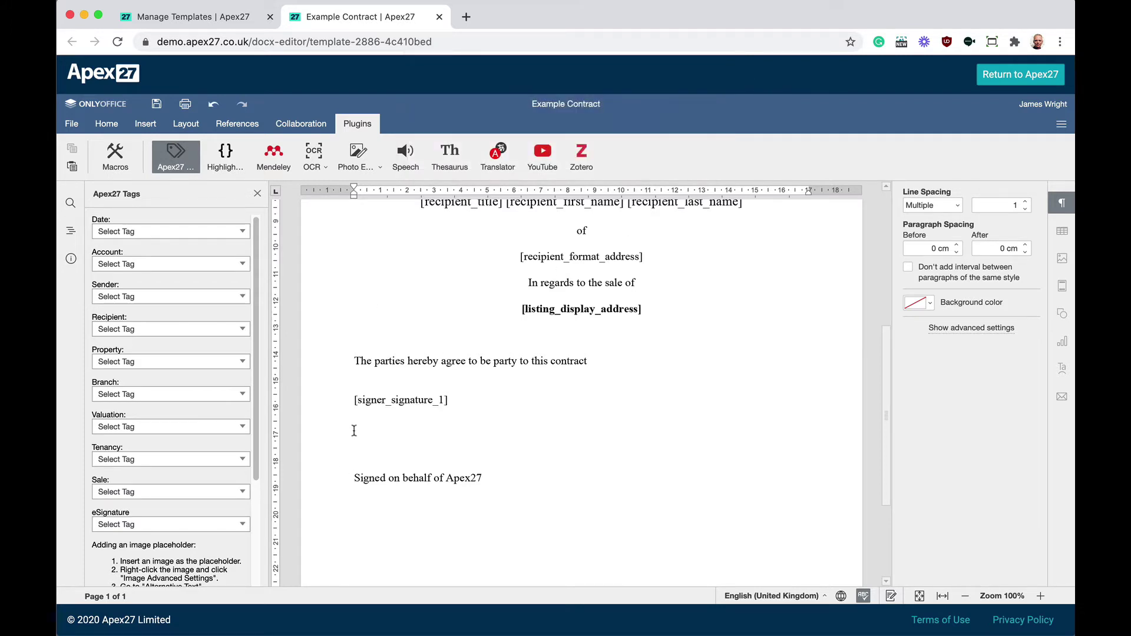
left_click(354, 425)
left_click(148, 524)
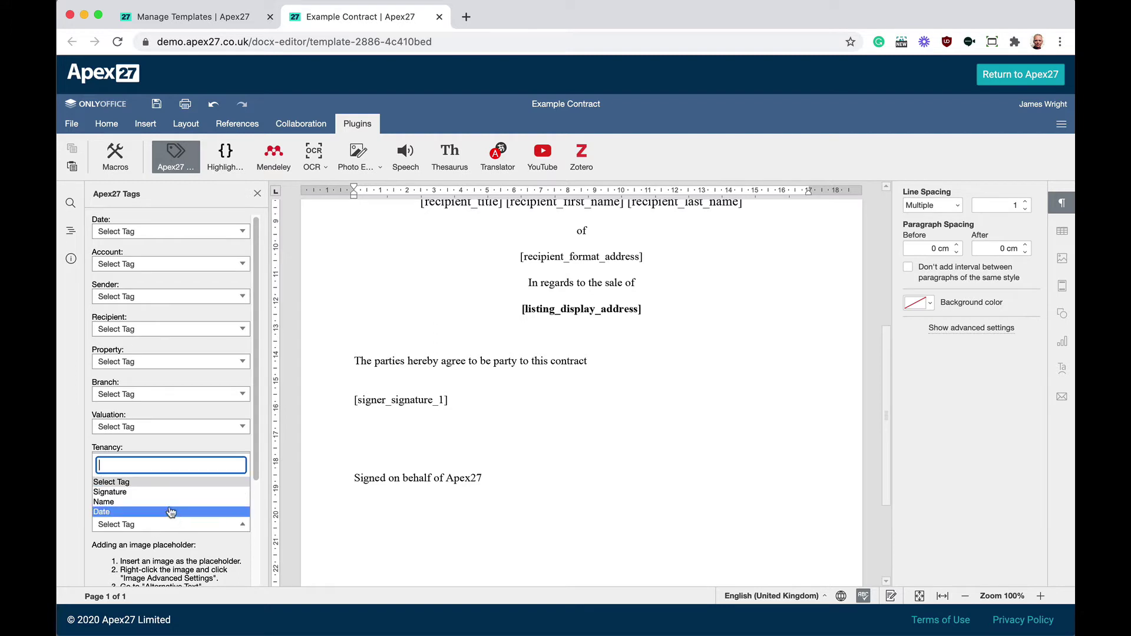
left_click(177, 511)
type("1")
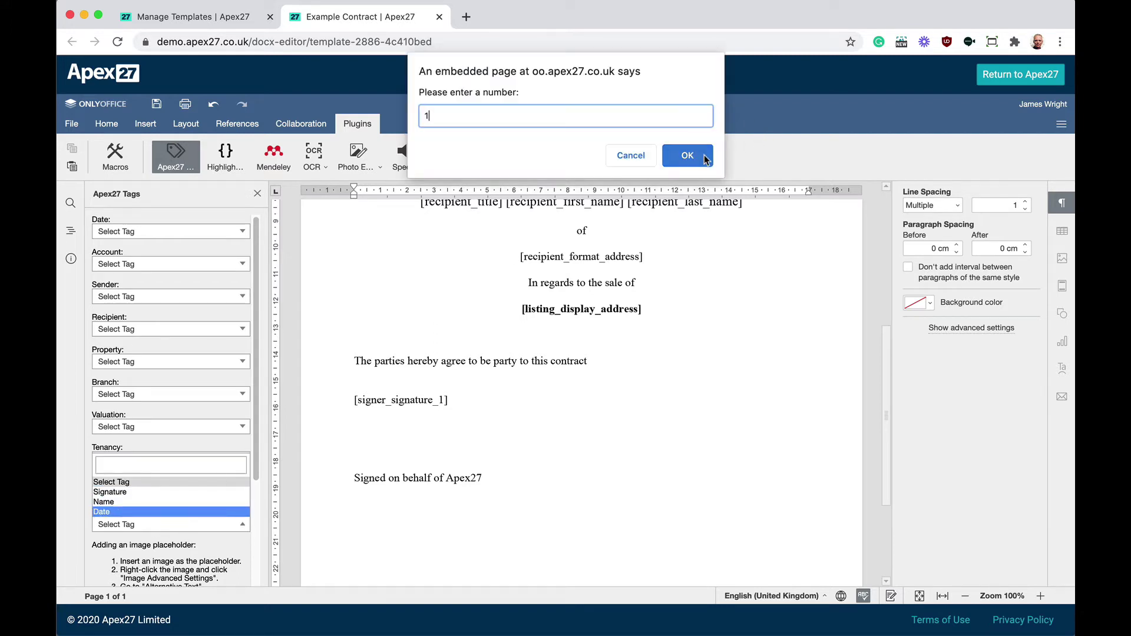
left_click(687, 155)
scroll(496, 462, "down", 2)
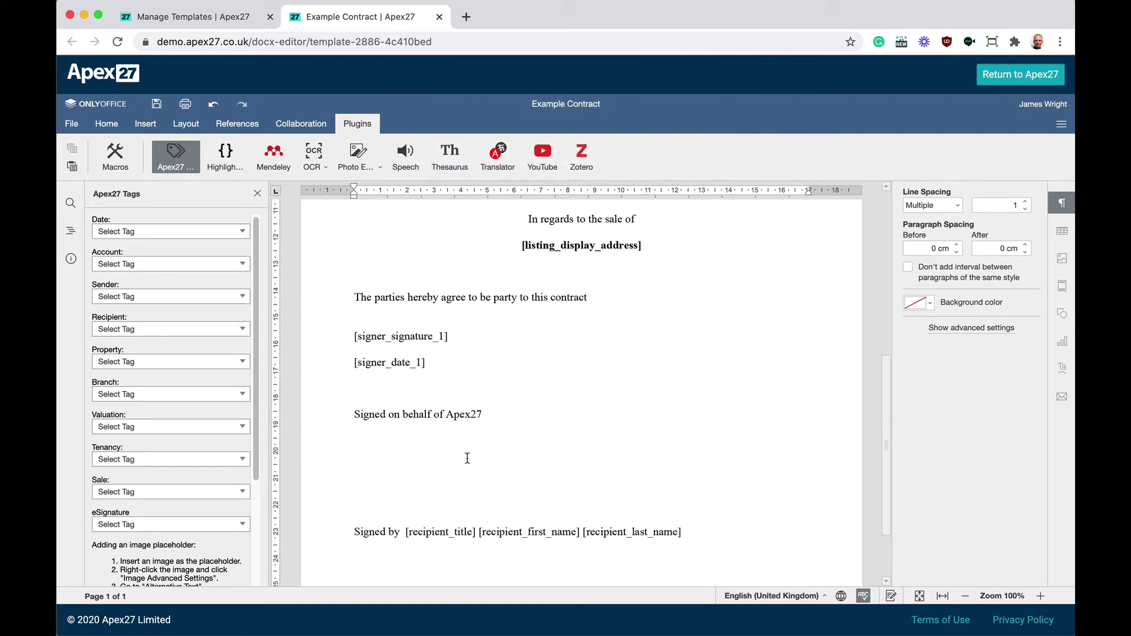
left_click(435, 457)
Insert [signer_signature_2] and, on the next line, [signer_date_2] for signer 2.
left_click(165, 524)
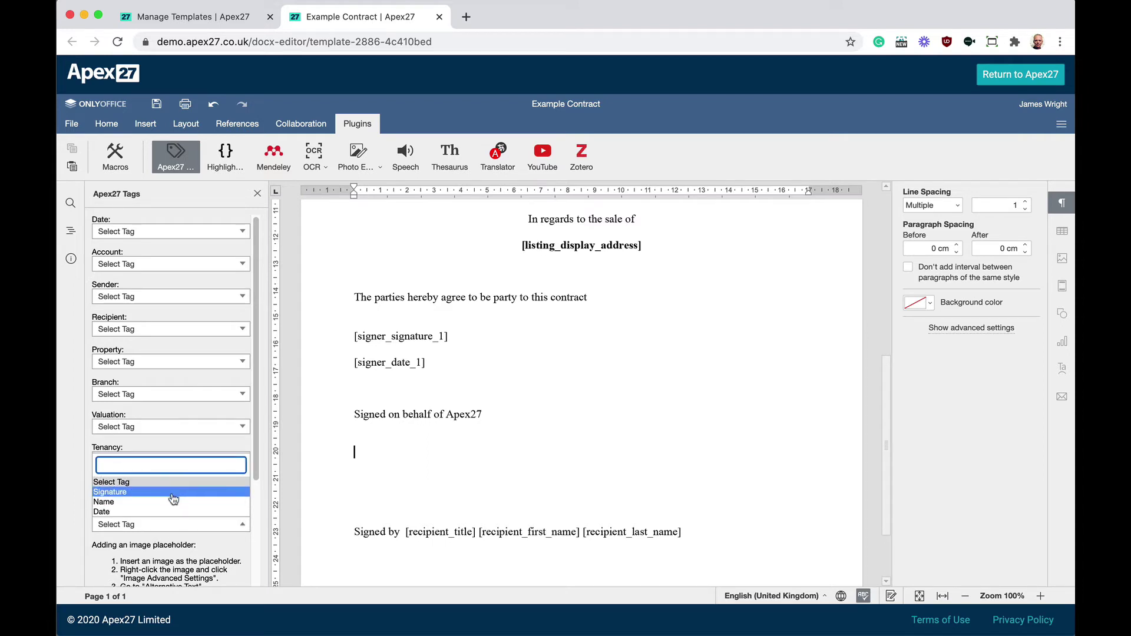
left_click(173, 492)
type("2")
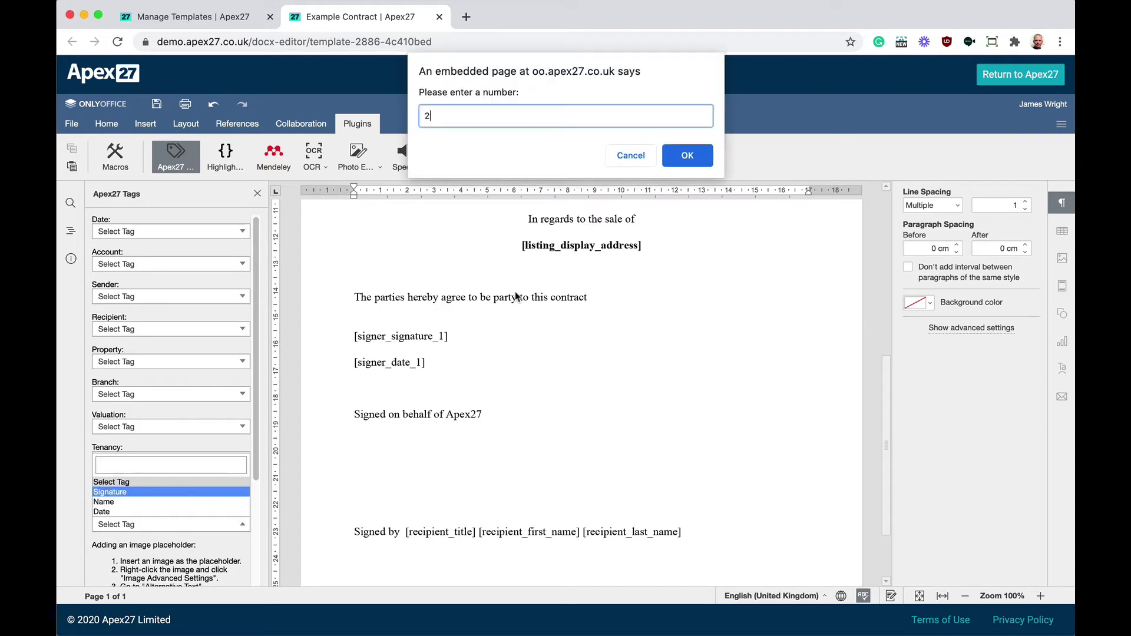
left_click(687, 155)
left_click(361, 491)
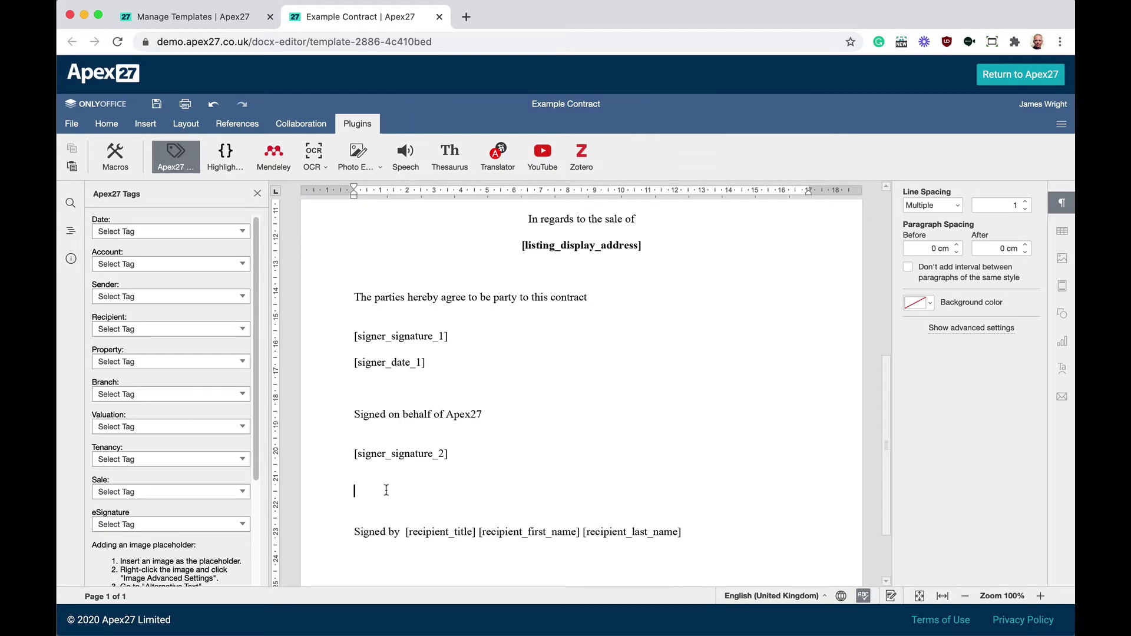
left_click(169, 526)
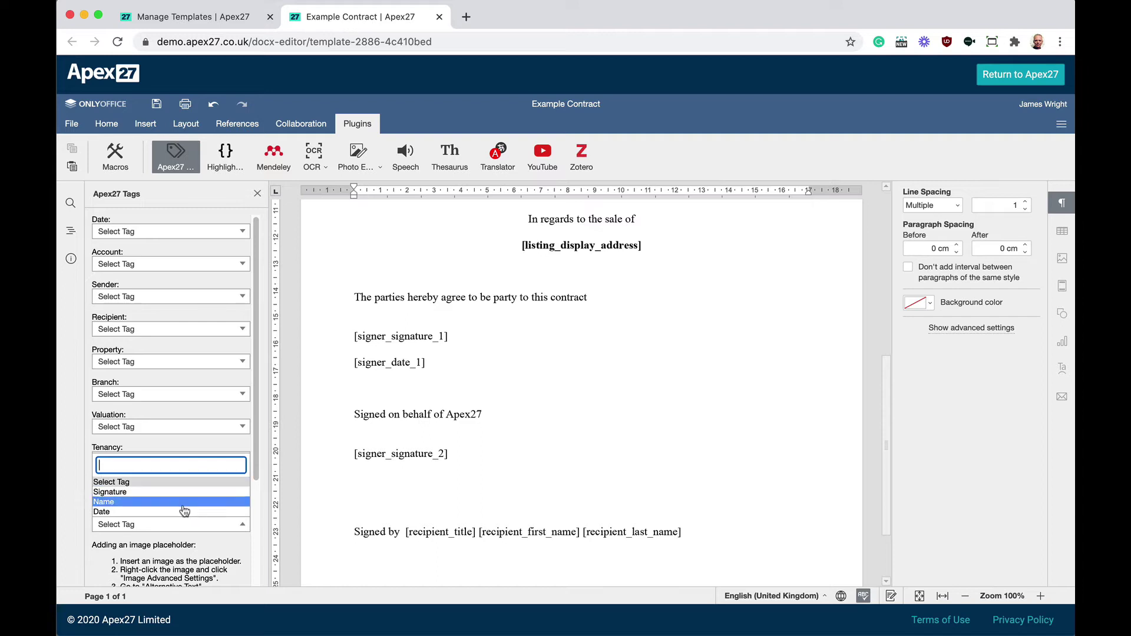
left_click(187, 512)
type("2")
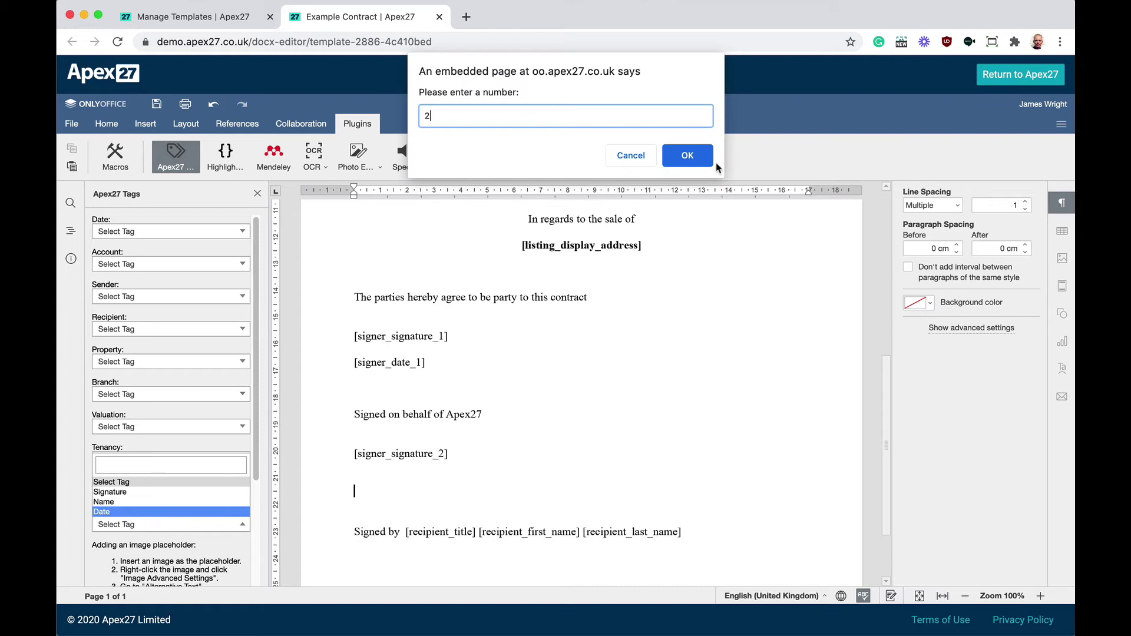
left_click(683, 156)
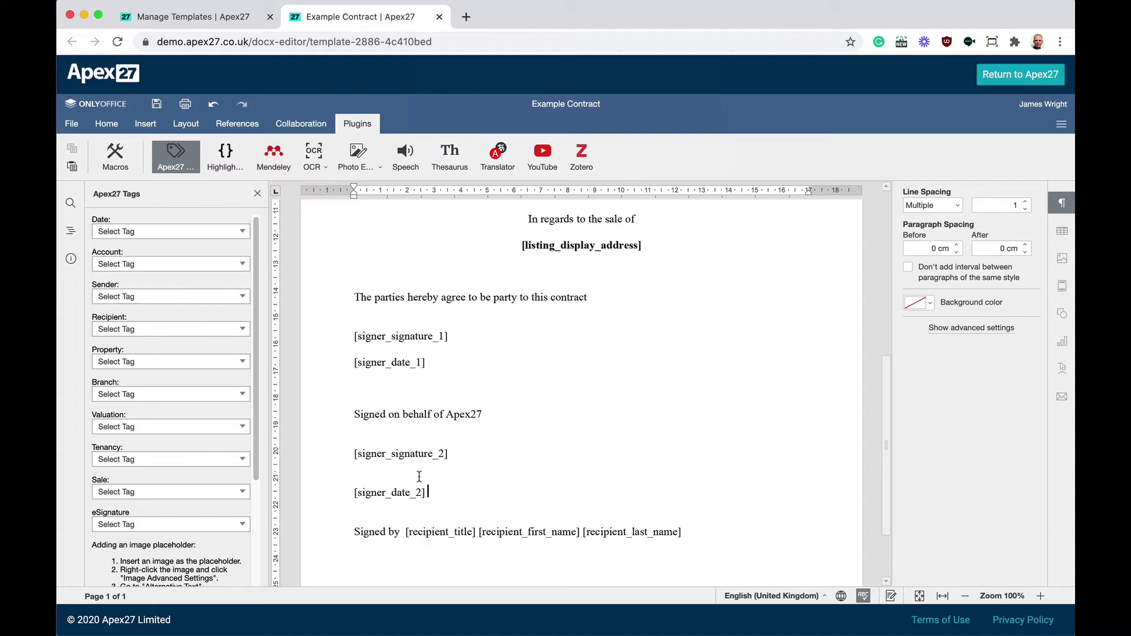
Set the font colour of both signers' signature and date tags to white, then save the template.
left_click_drag(433, 493, 352, 452)
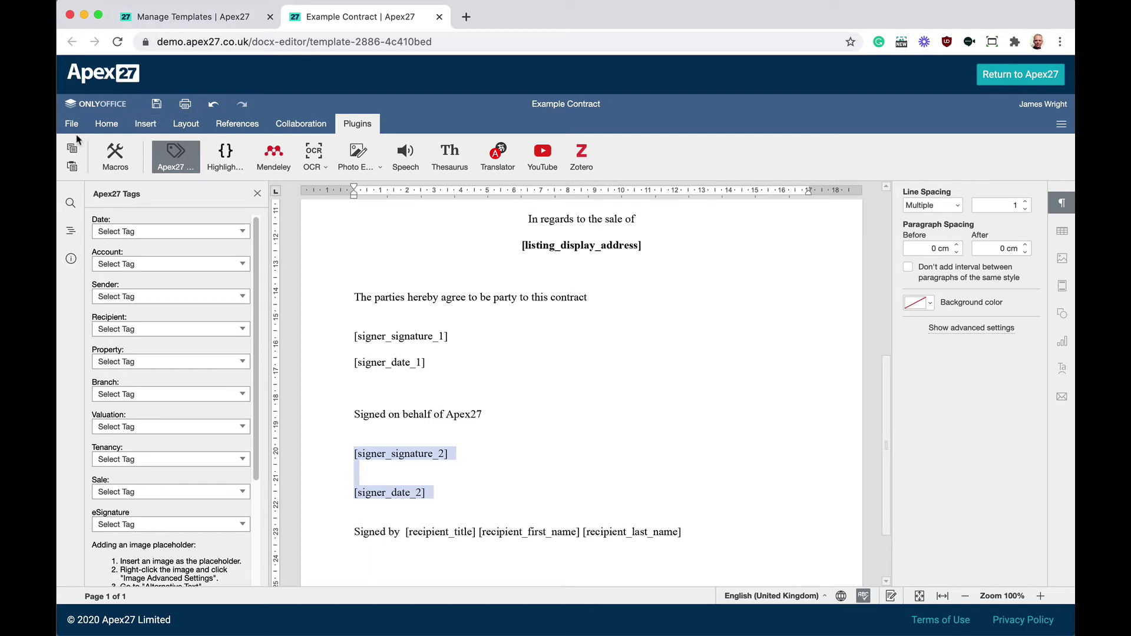
left_click(107, 124)
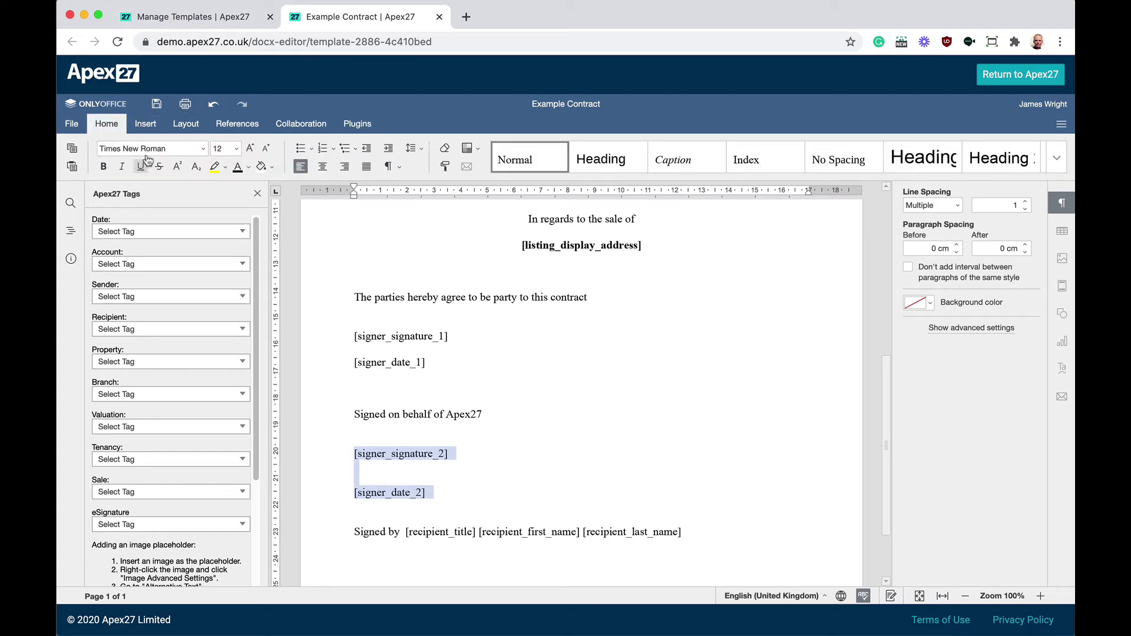
left_click(248, 167)
left_click(244, 237)
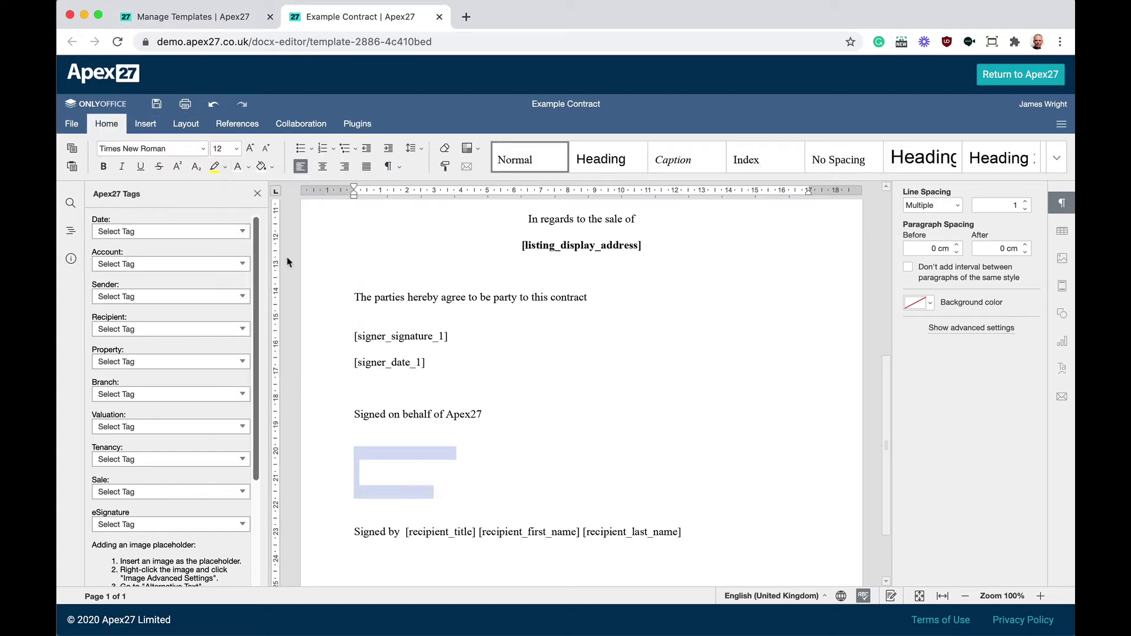
left_click_drag(436, 369, 336, 331)
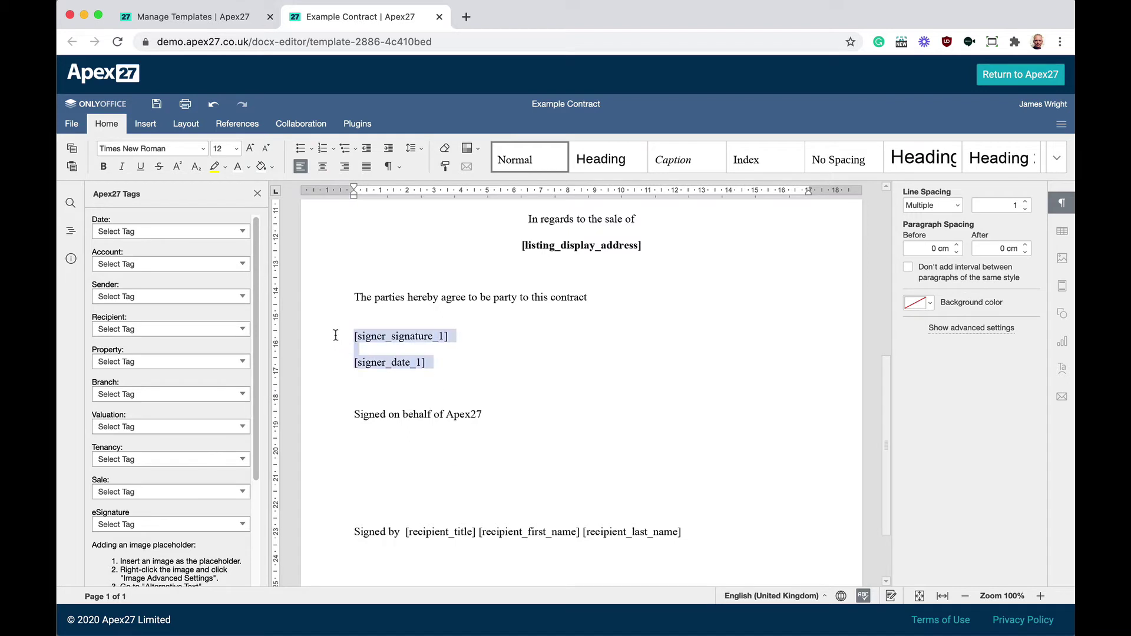
left_click(248, 168)
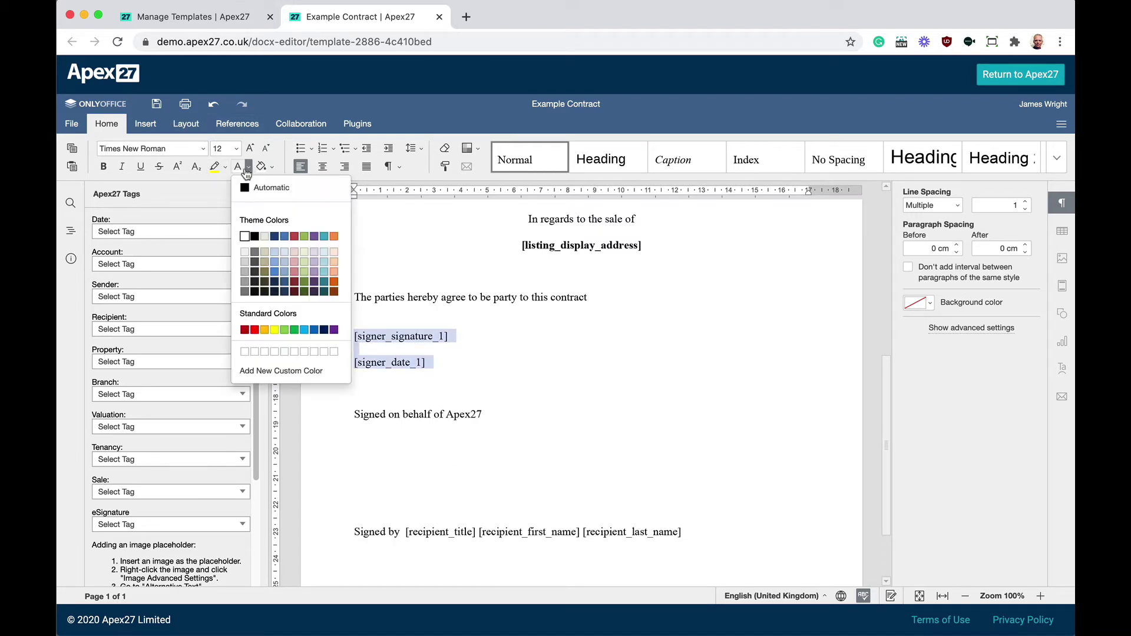
left_click(245, 238)
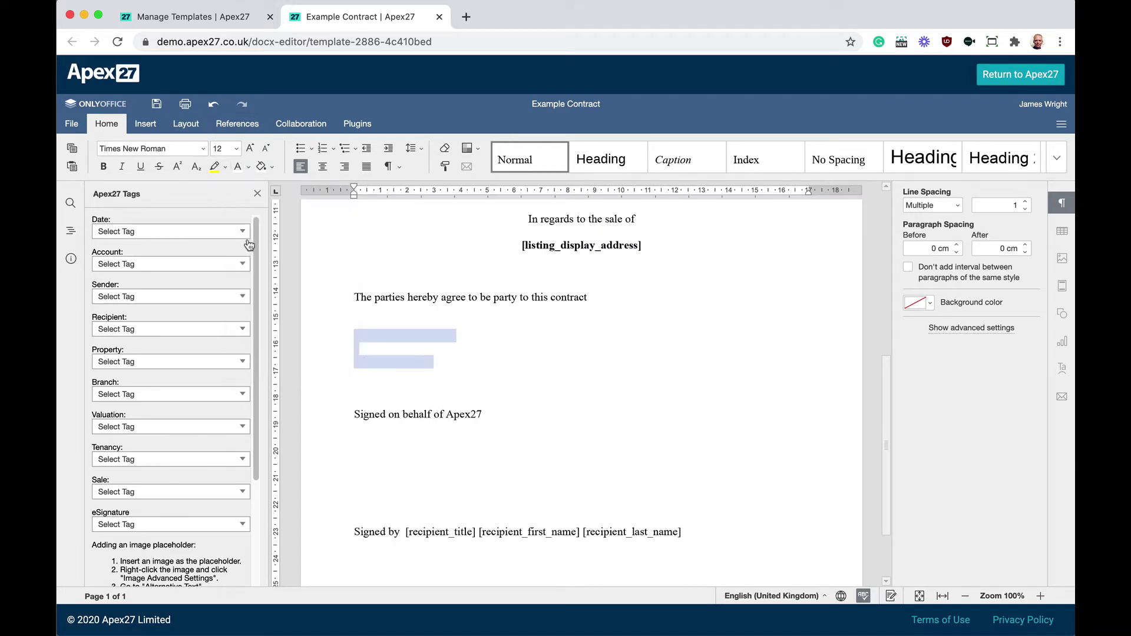
left_click(156, 105)
Return to Apex27, search 'butts', and open the property's Documents section.
left_click(1018, 77)
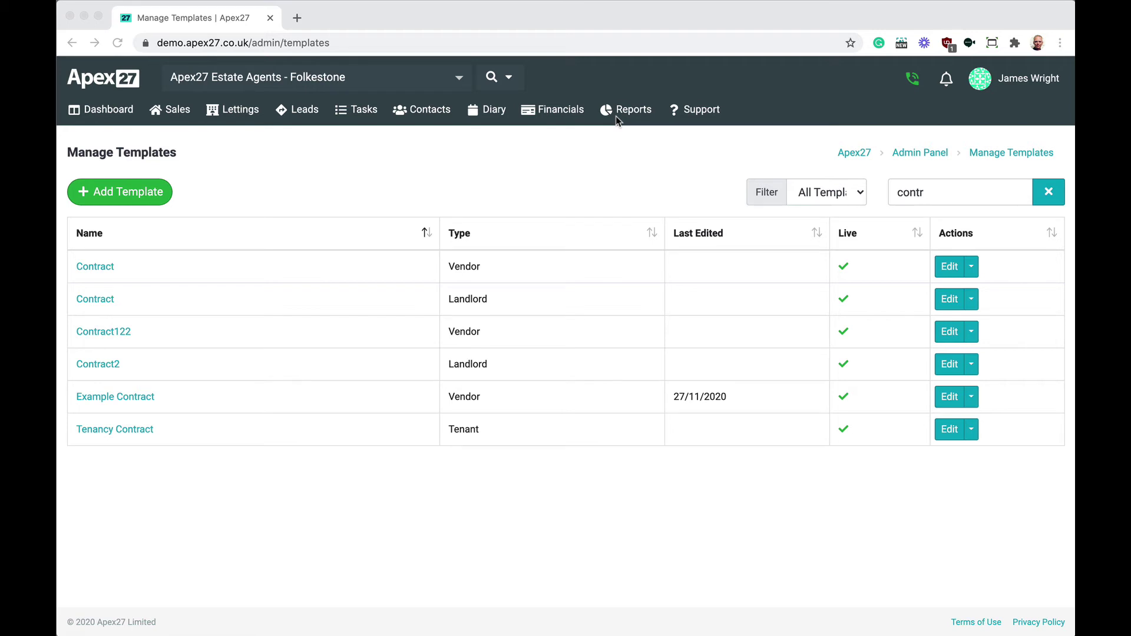
left_click(510, 80)
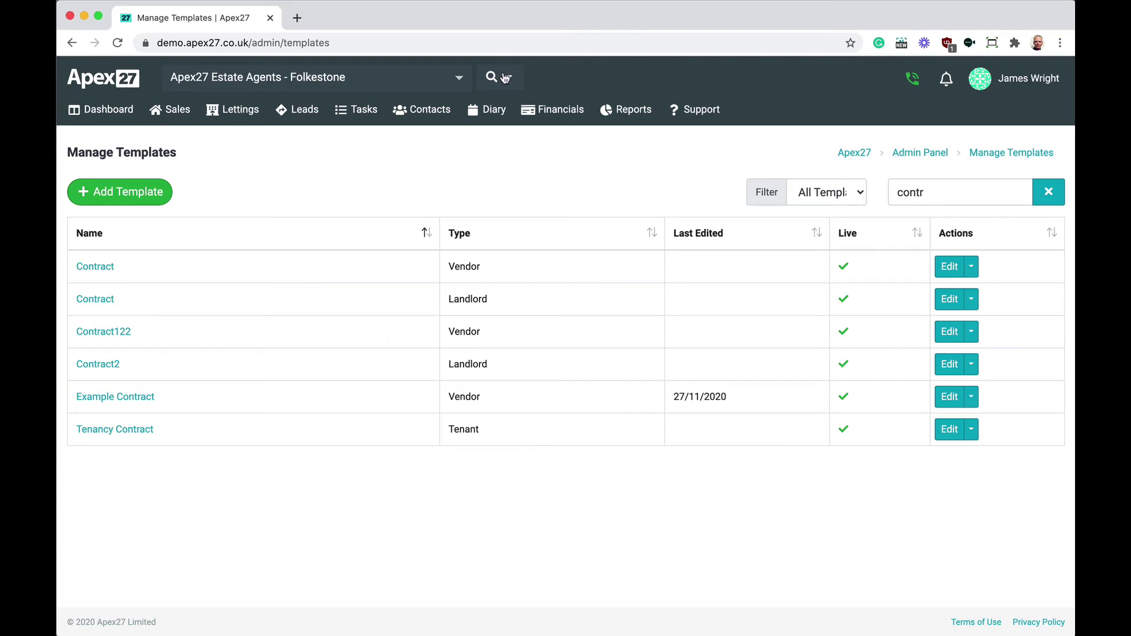
left_click(510, 80)
type("butts")
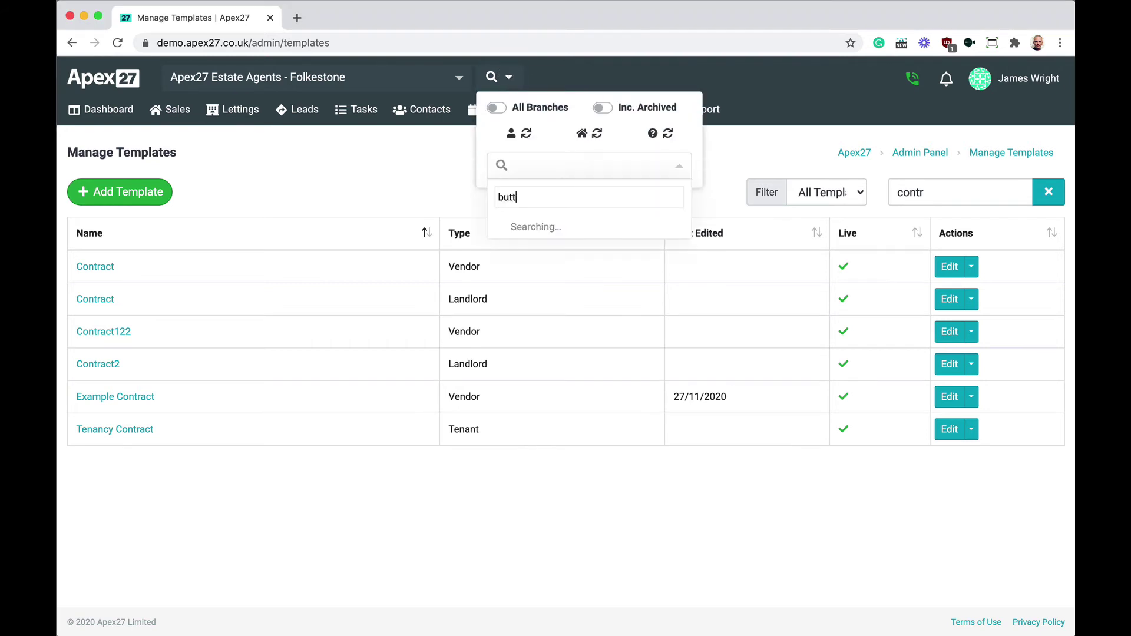
left_click(627, 261)
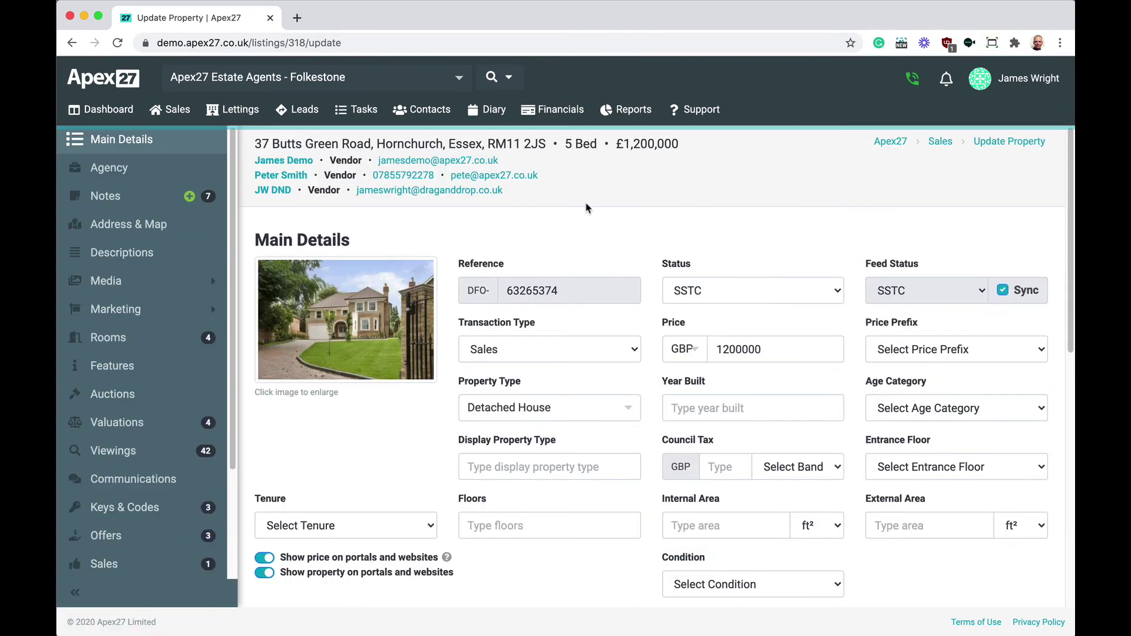
scroll(129, 535, "down", 2)
left_click(150, 562)
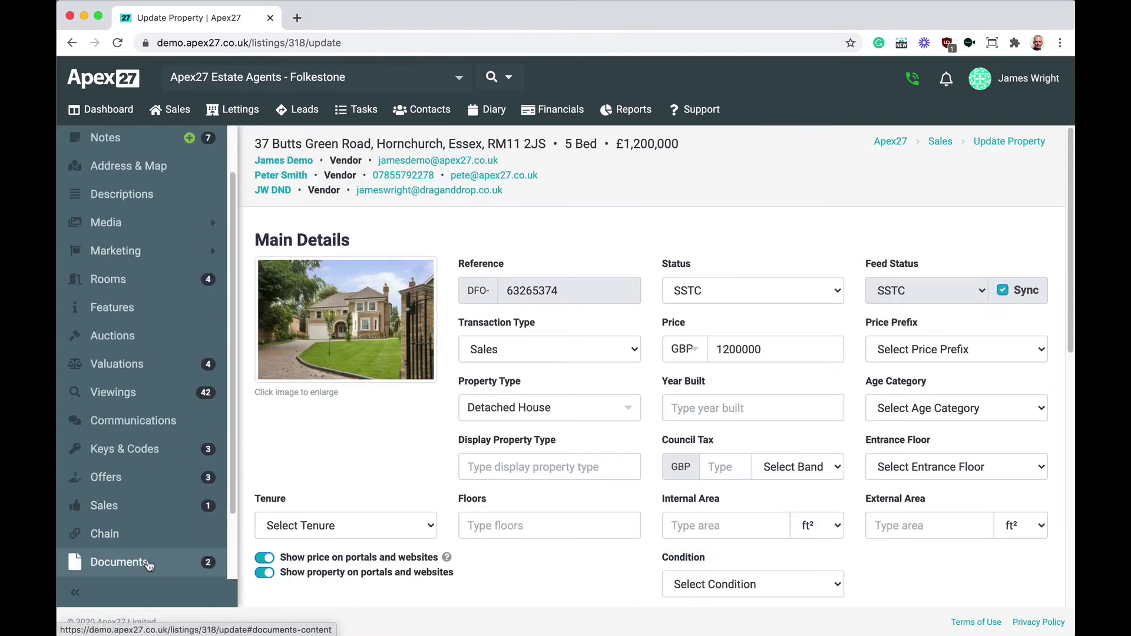
Create a new property document from the Example Contract template.
left_click(946, 237)
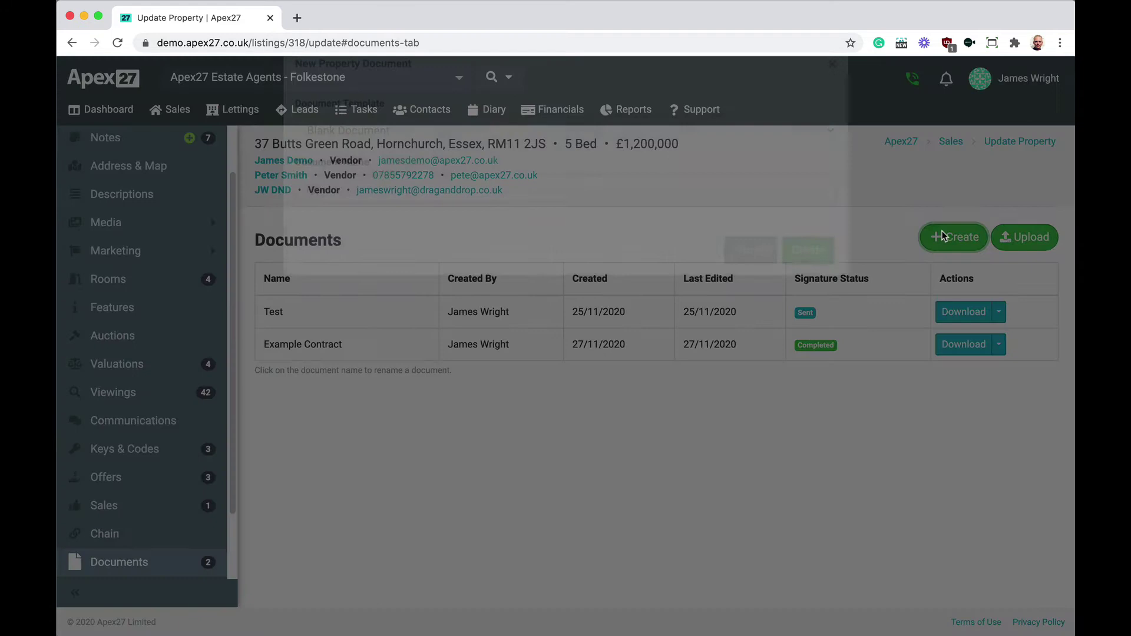
left_click(396, 165)
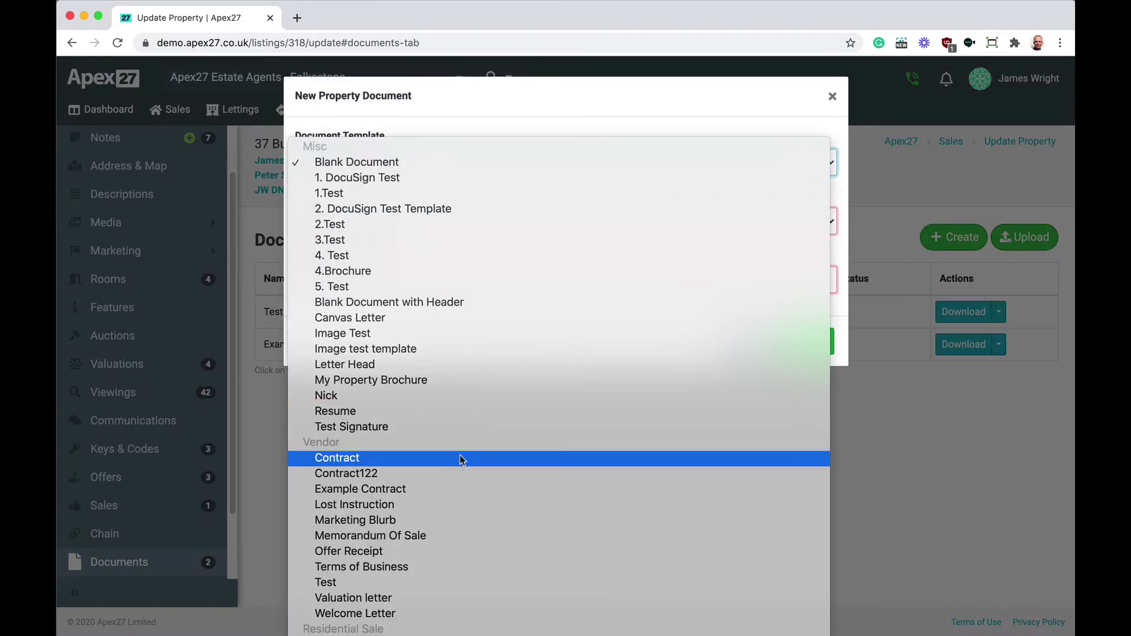
left_click(465, 493)
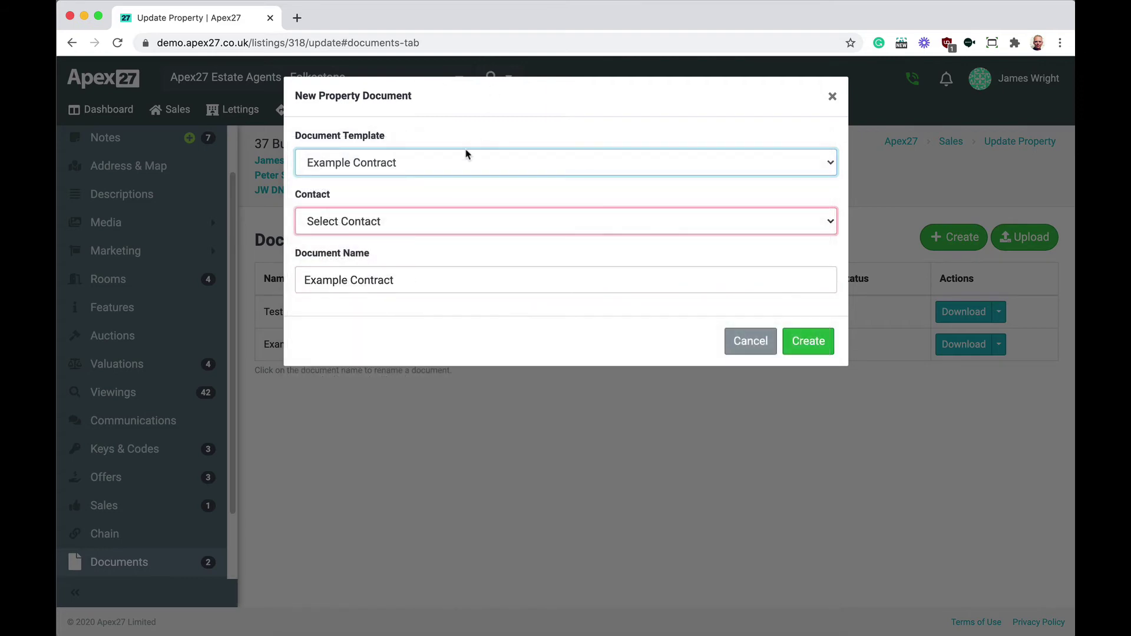
left_click(811, 341)
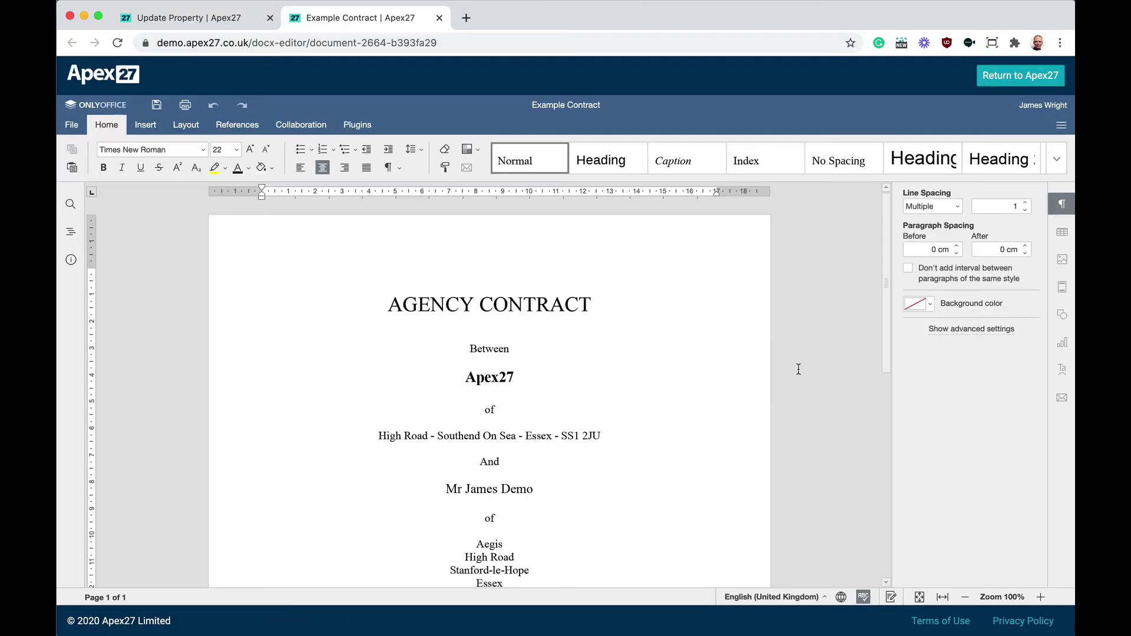
Scroll through the contract, then leave ONLYOFFICE for Apex27's property Documents tab.
scroll(470, 401, "down", 4)
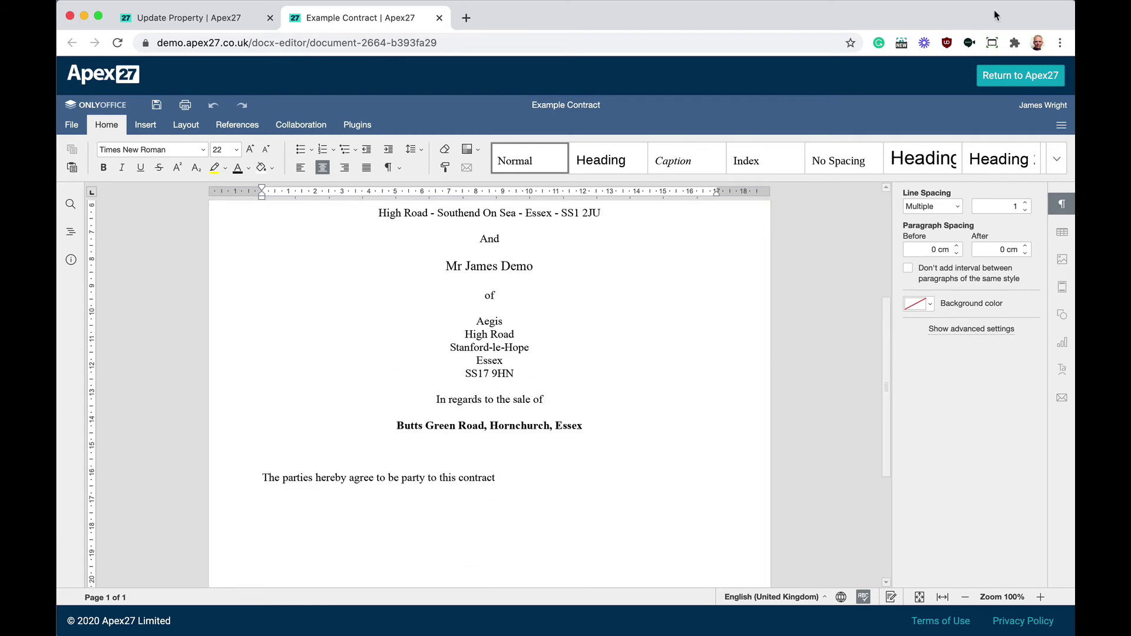
left_click(1005, 85)
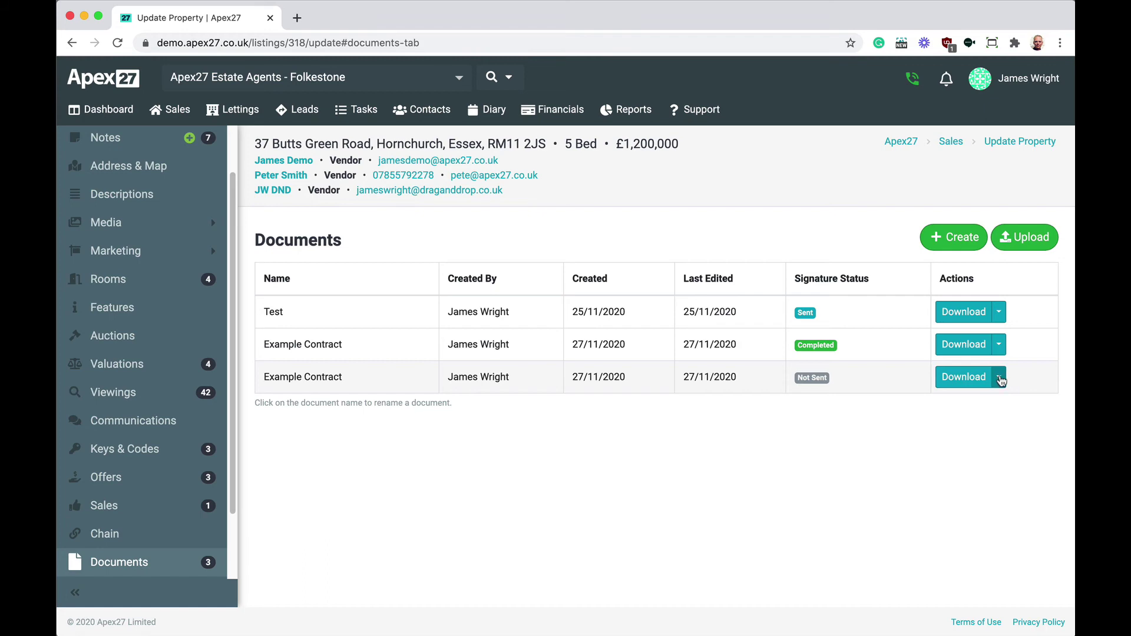
Send the new Example Contract to DocuSign with the agent as Agent Signer and the vendor as signer.
left_click(1000, 379)
left_click(1009, 430)
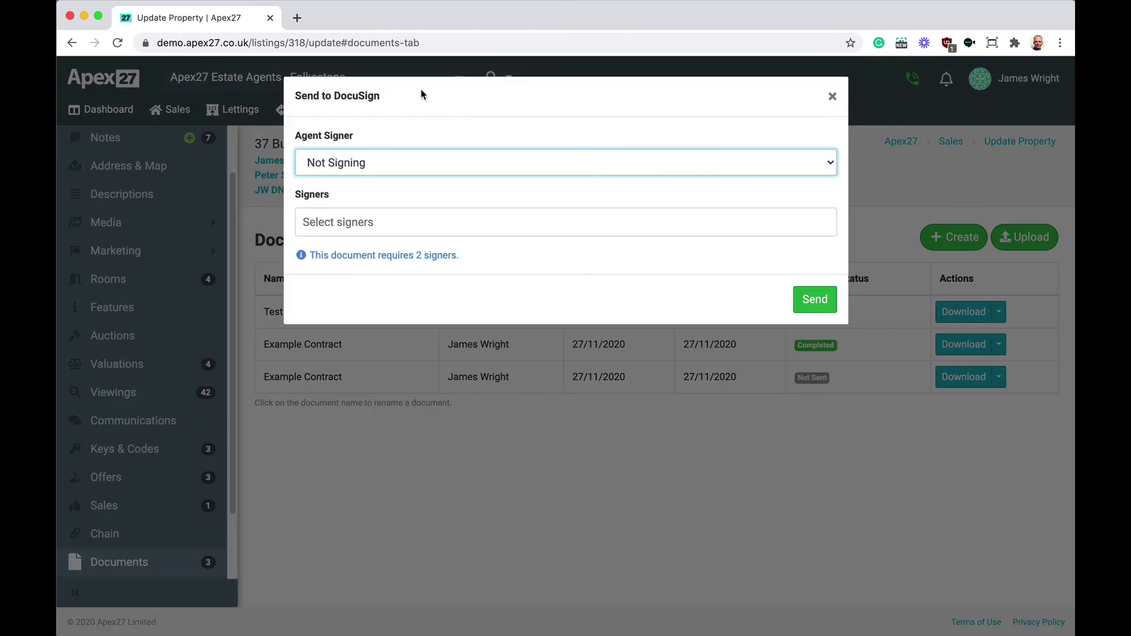
left_click(365, 162)
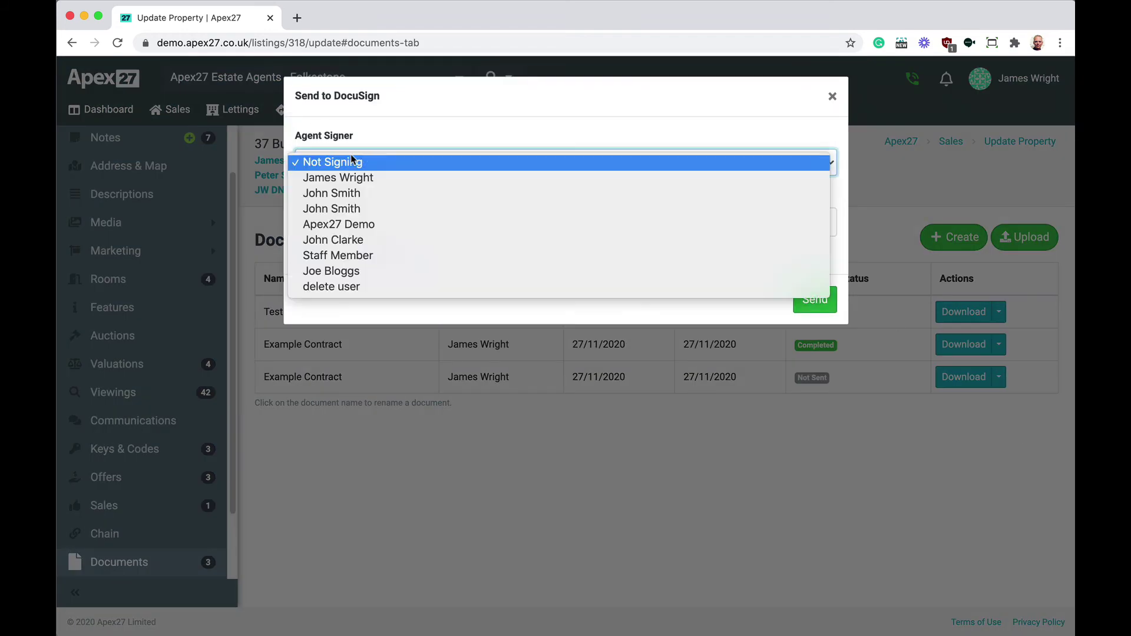
left_click(396, 177)
left_click(366, 221)
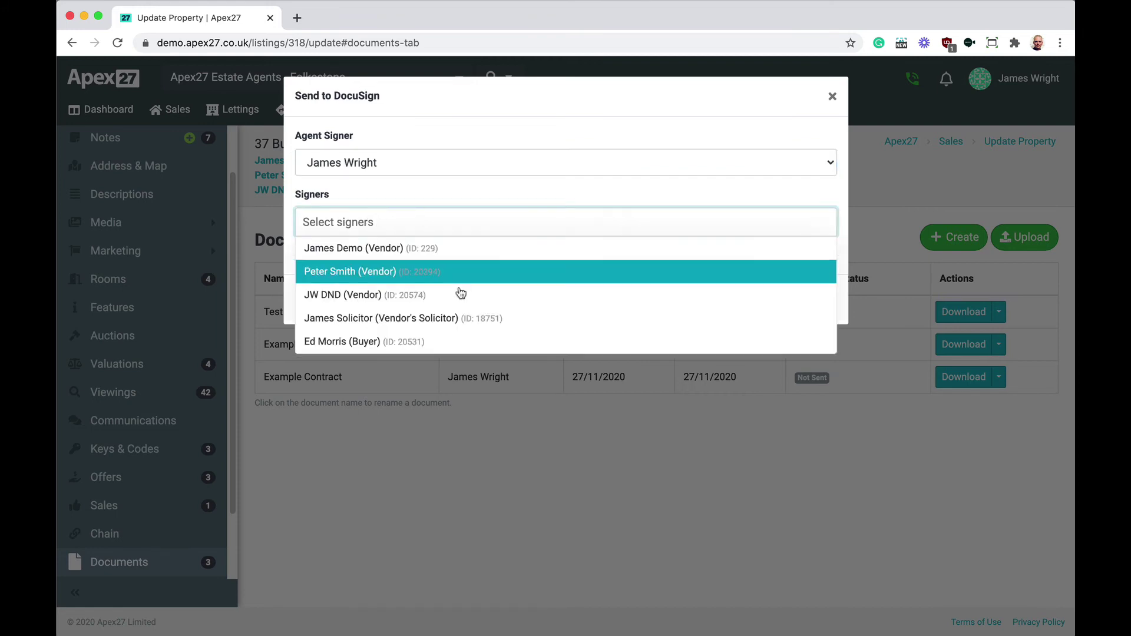
left_click(423, 248)
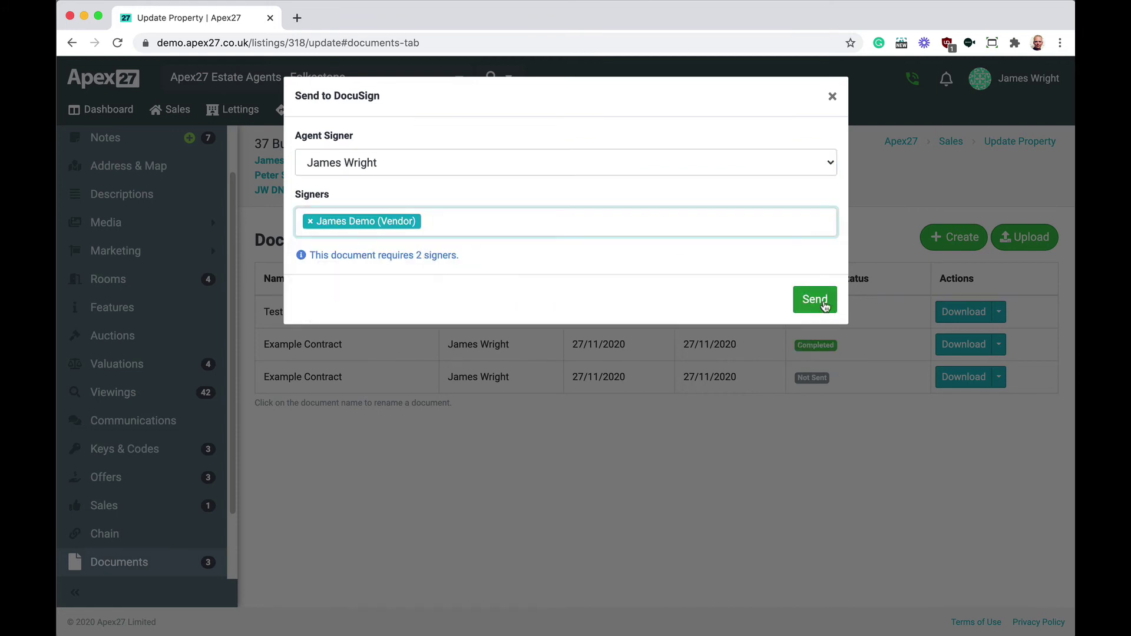
left_click(819, 300)
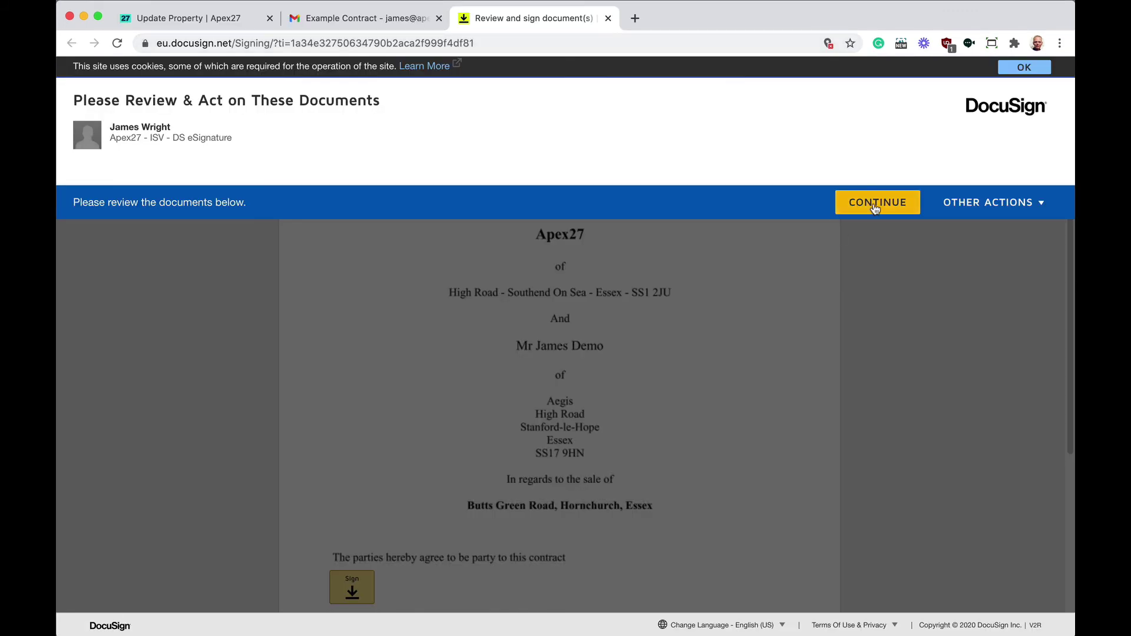
Sign the Example Contract as the agent in DocuSign, declining the login prompt afterwards.
left_click(876, 206)
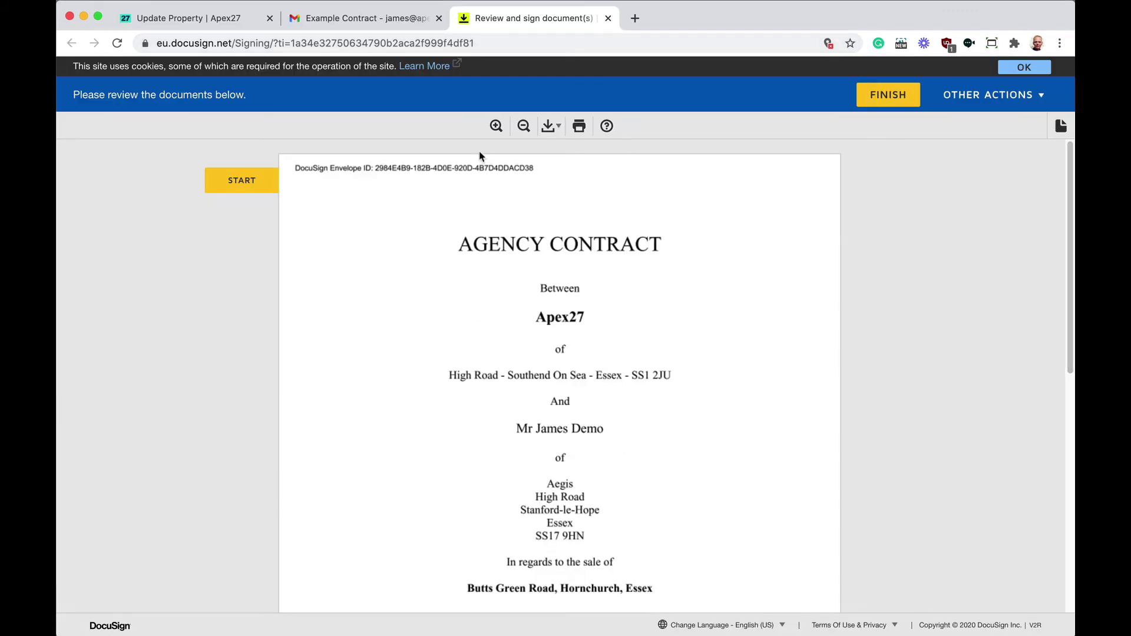
left_click(233, 187)
left_click(355, 380)
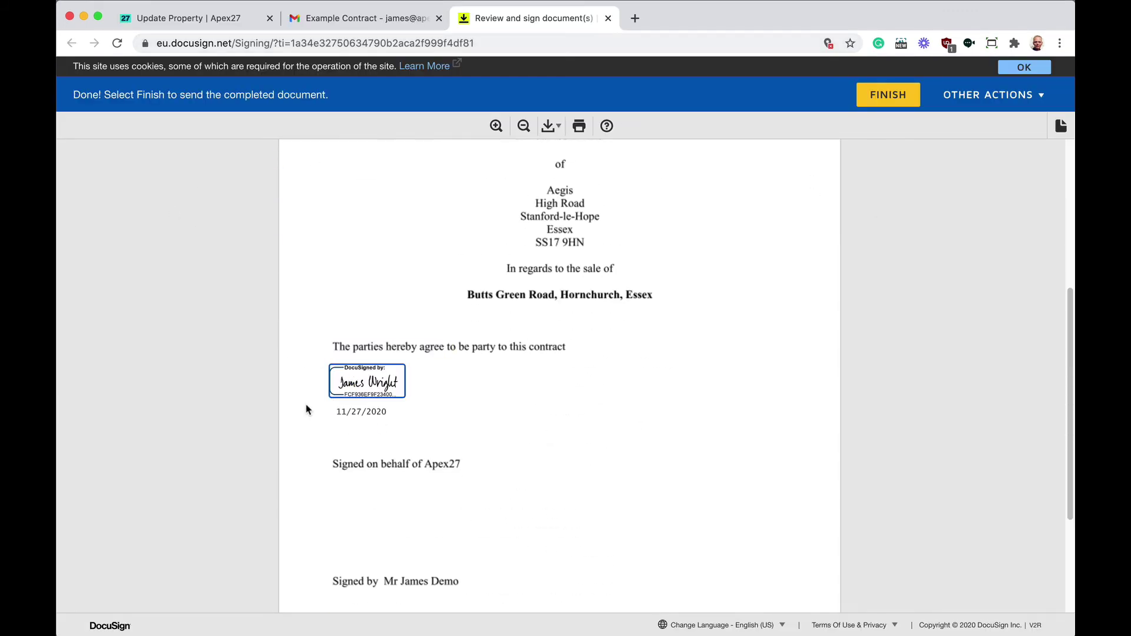
left_click(864, 96)
left_click(527, 250)
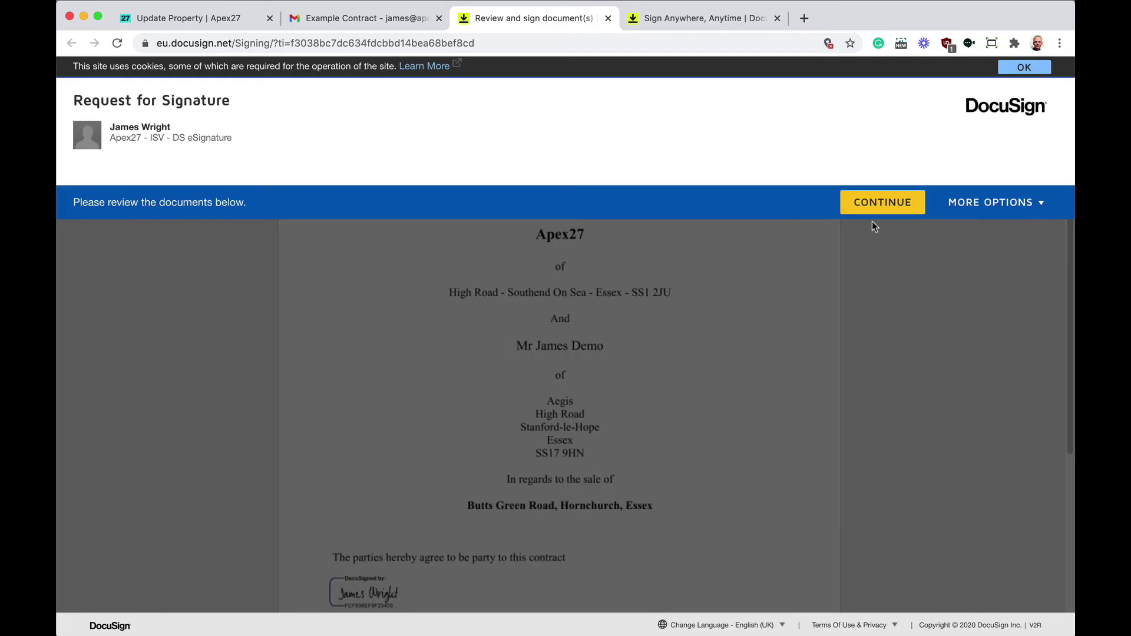
Adopt and apply the vendor's signature to finish signing, then return to Apex27's Documents list.
left_click(878, 204)
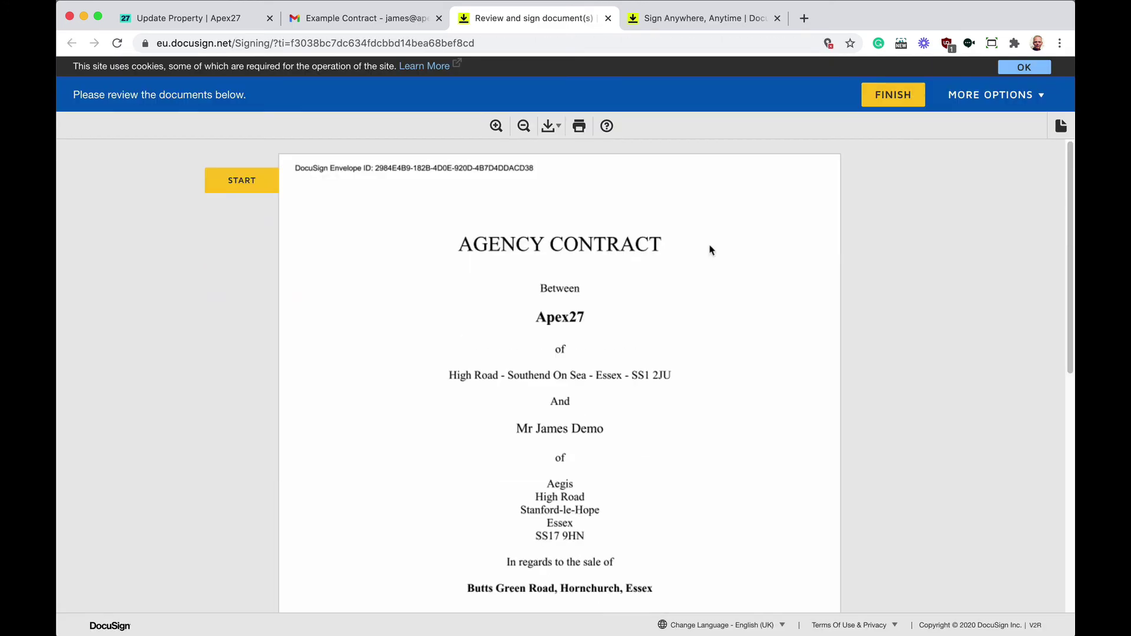
left_click(253, 177)
left_click(357, 380)
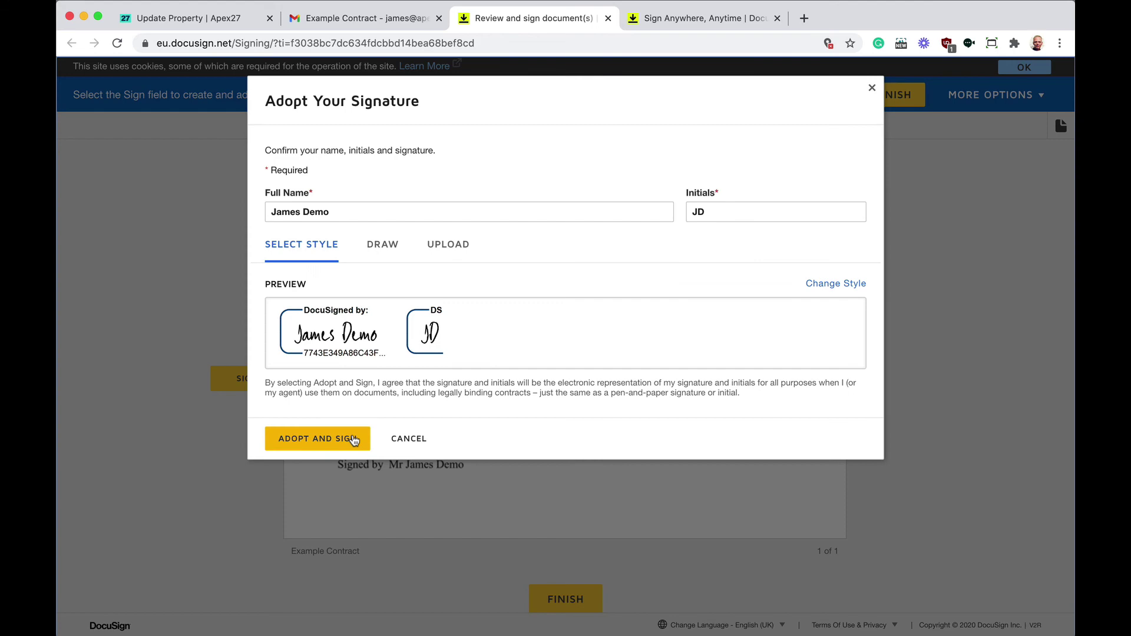
left_click(353, 439)
left_click(561, 607)
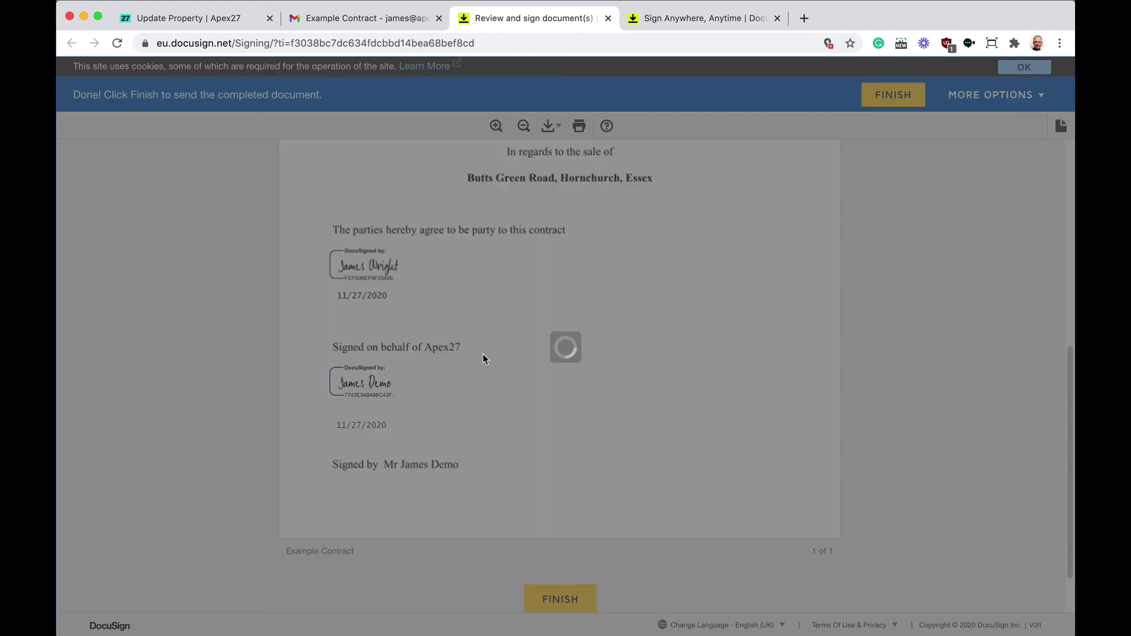
left_click(456, 217)
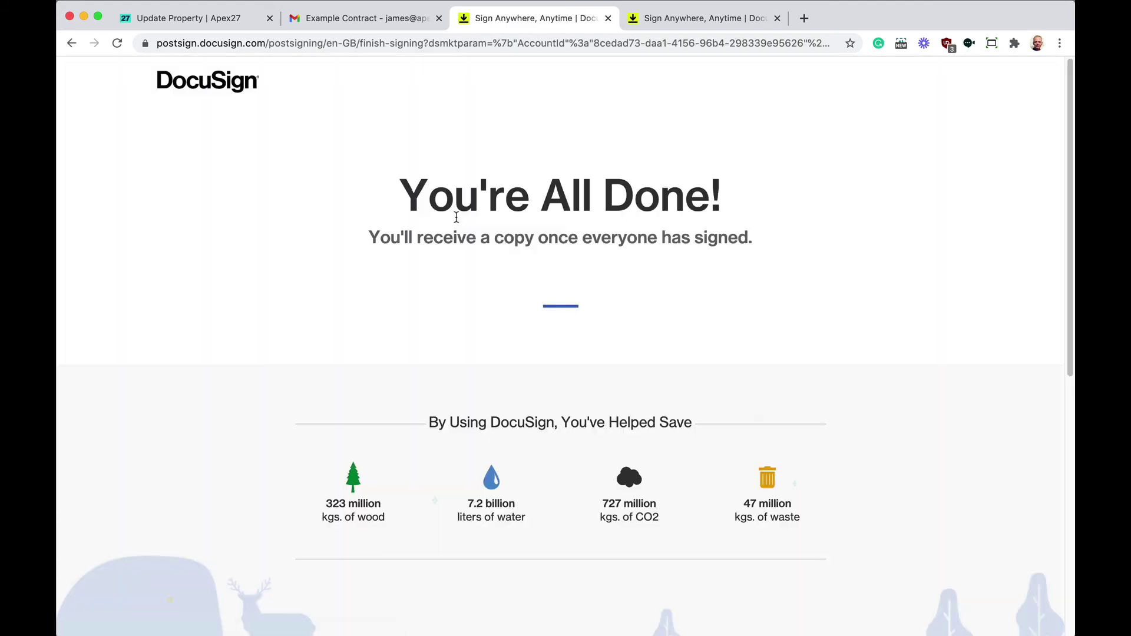
key("super+1")
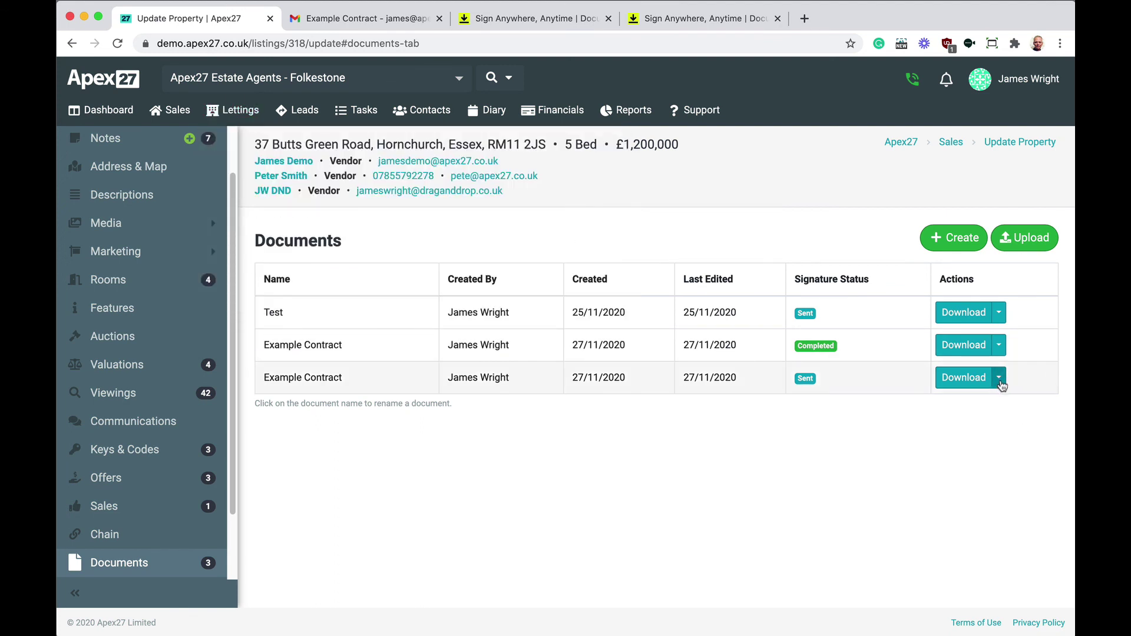
Review the signing notifications for the new Example Contract in Apex27.
left_click(1000, 380)
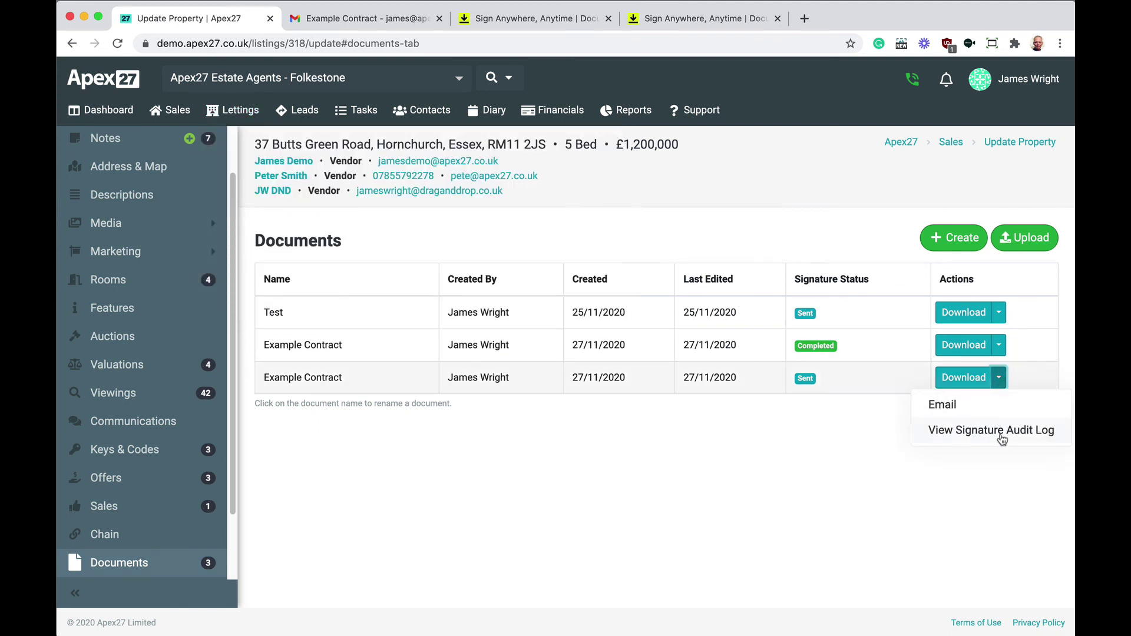
left_click(946, 81)
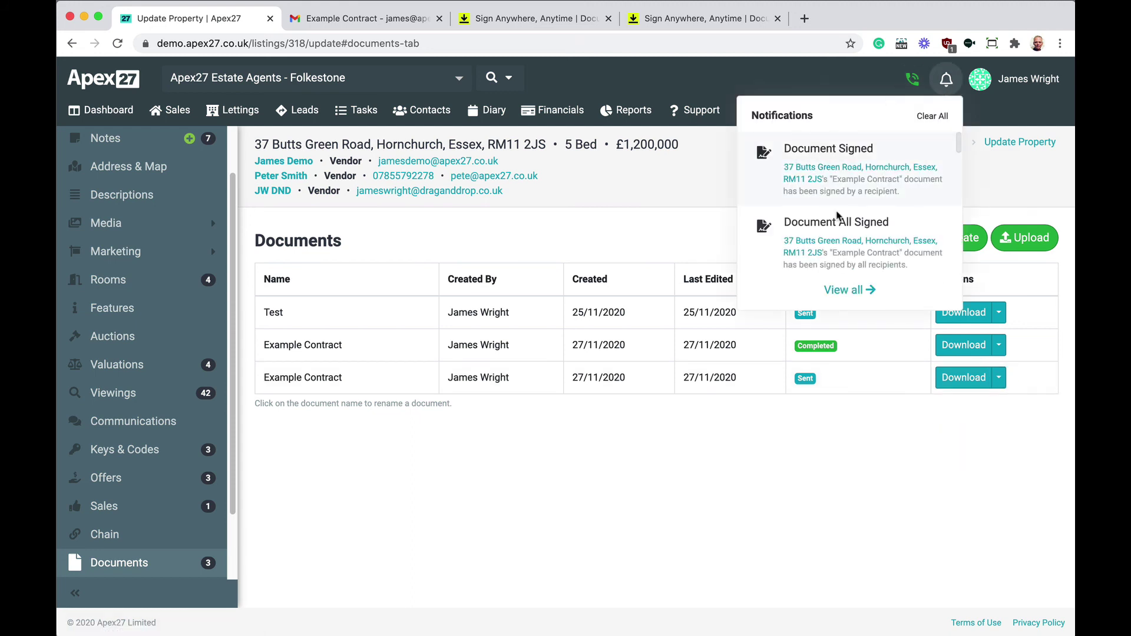
left_click(911, 416)
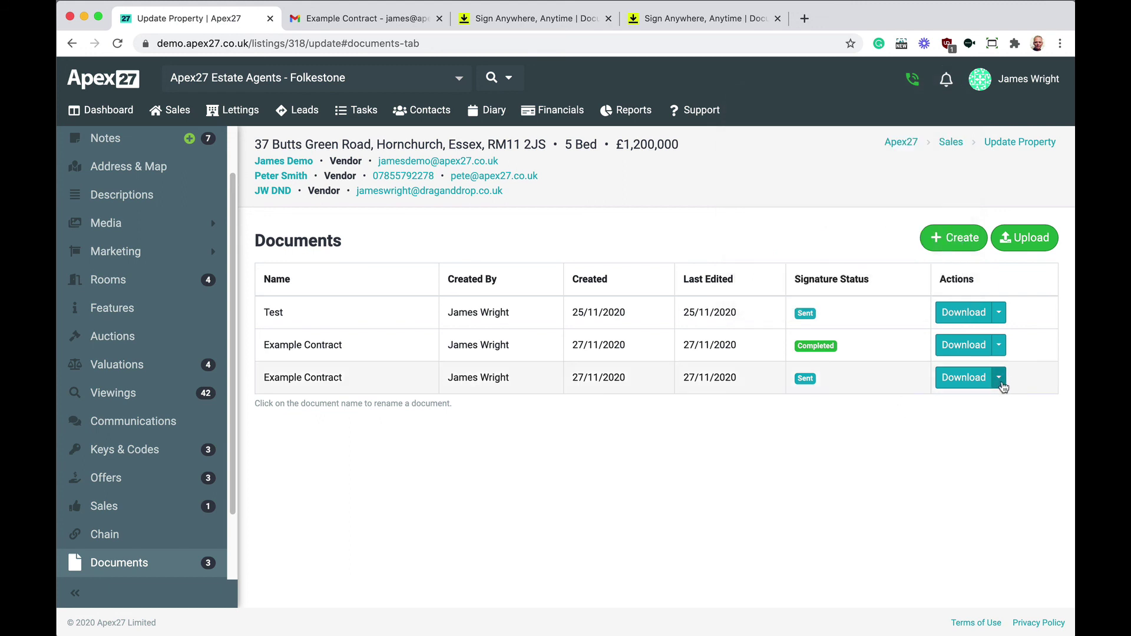
Download Example Contract.pdf and confirm both DocuSign signatures dated 11/27/2020 are on it.
left_click(997, 384)
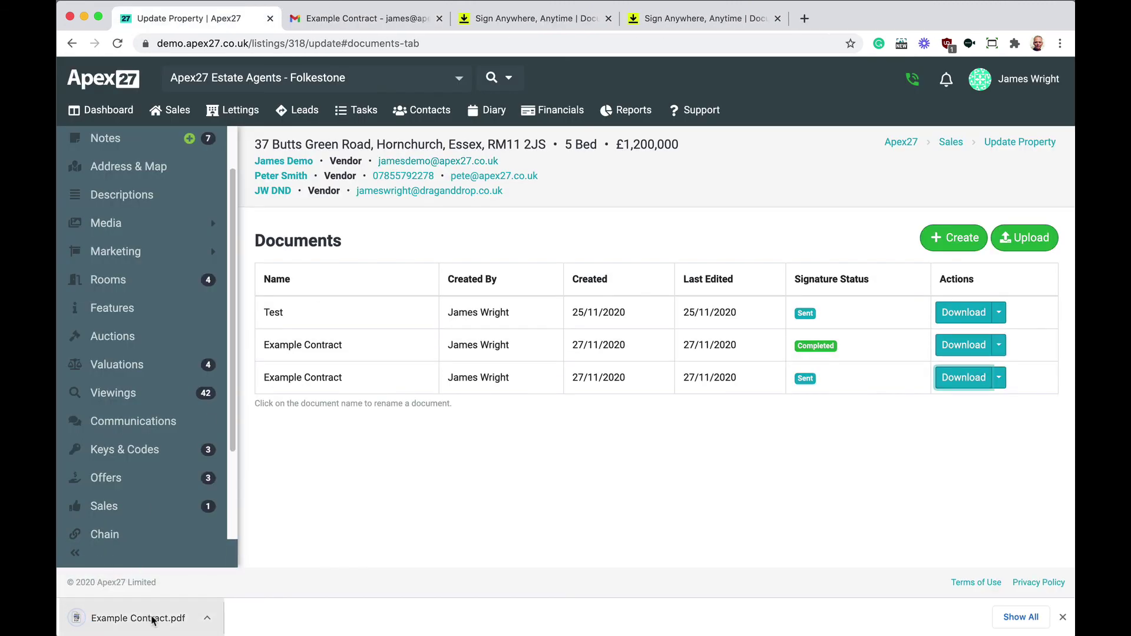
left_click(139, 618)
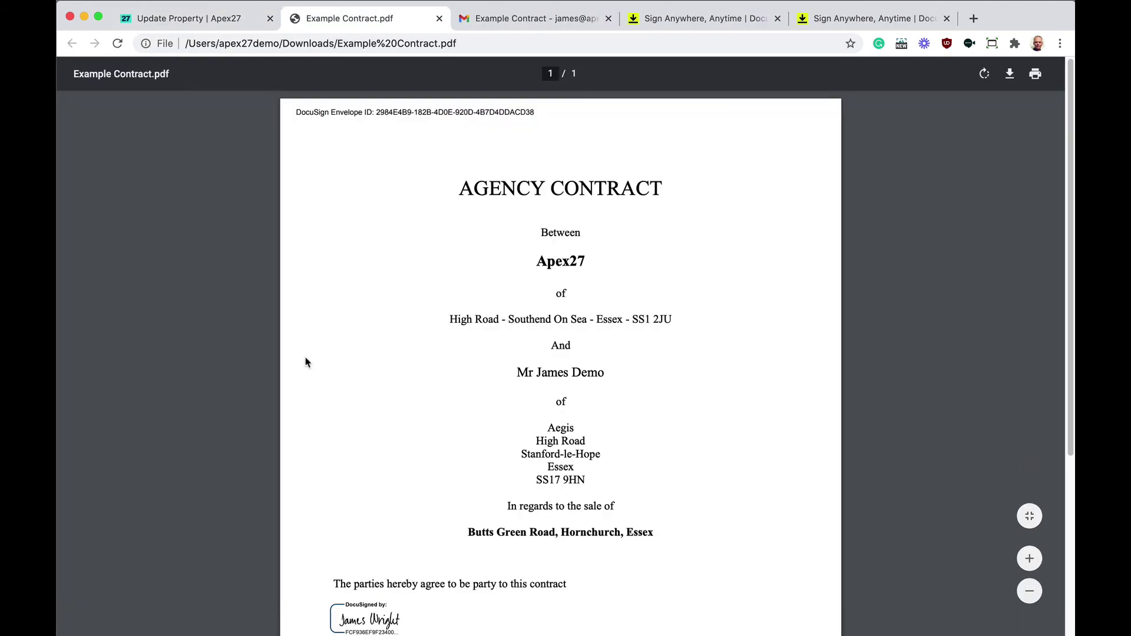
scroll(437, 386, "down", 5)
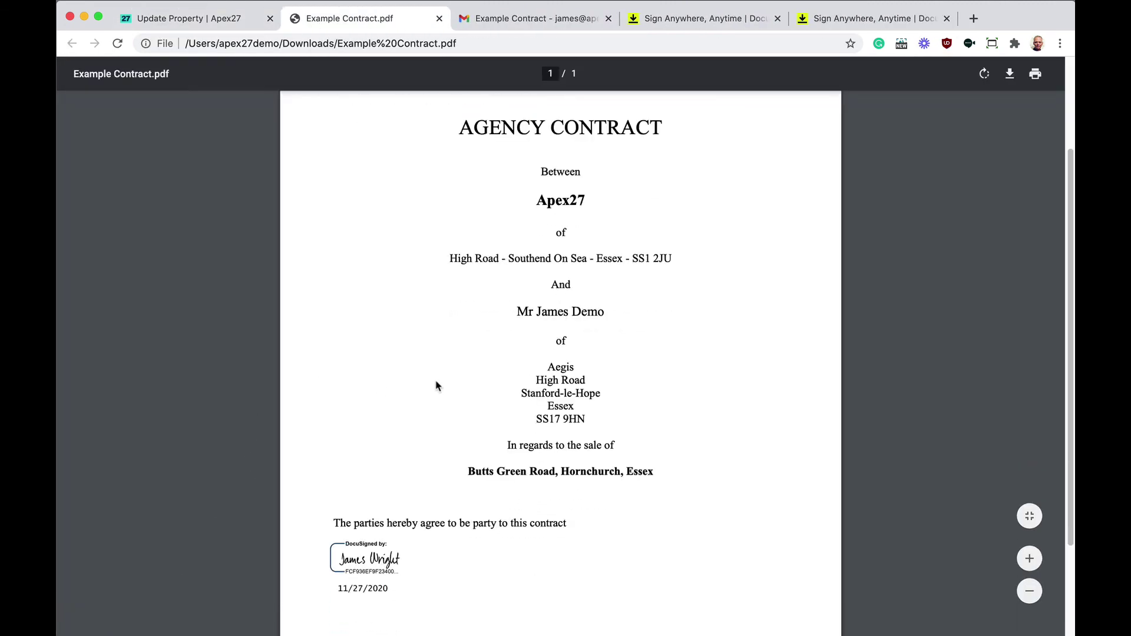
left_click(240, 19)
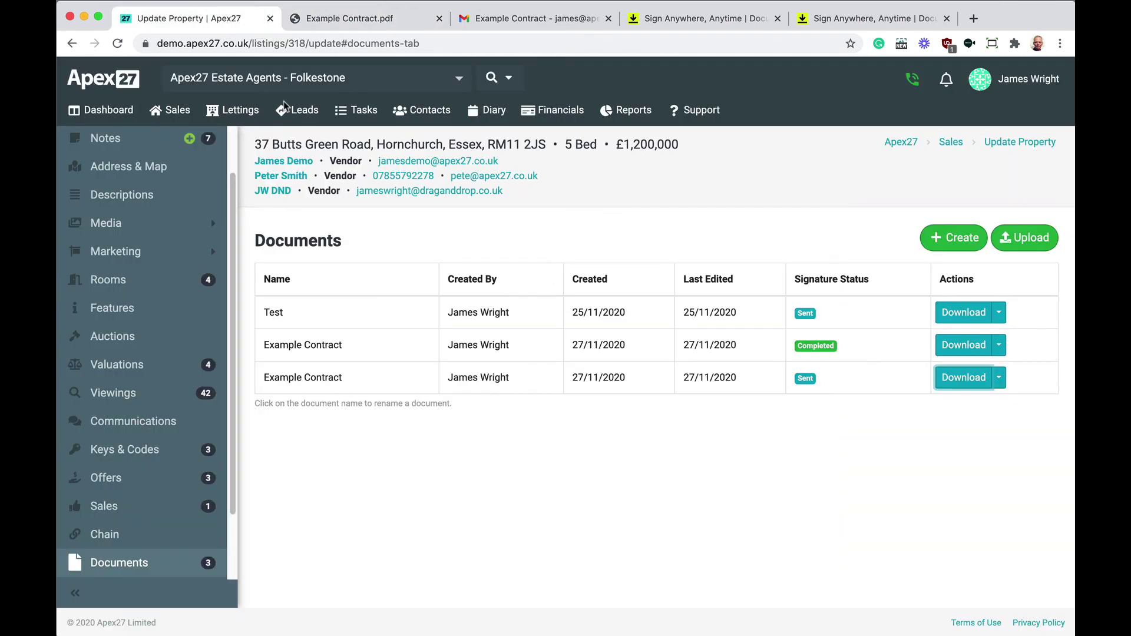
Open the View Signature Audit Log for the third-row Example Contract.
left_click(999, 379)
left_click(994, 434)
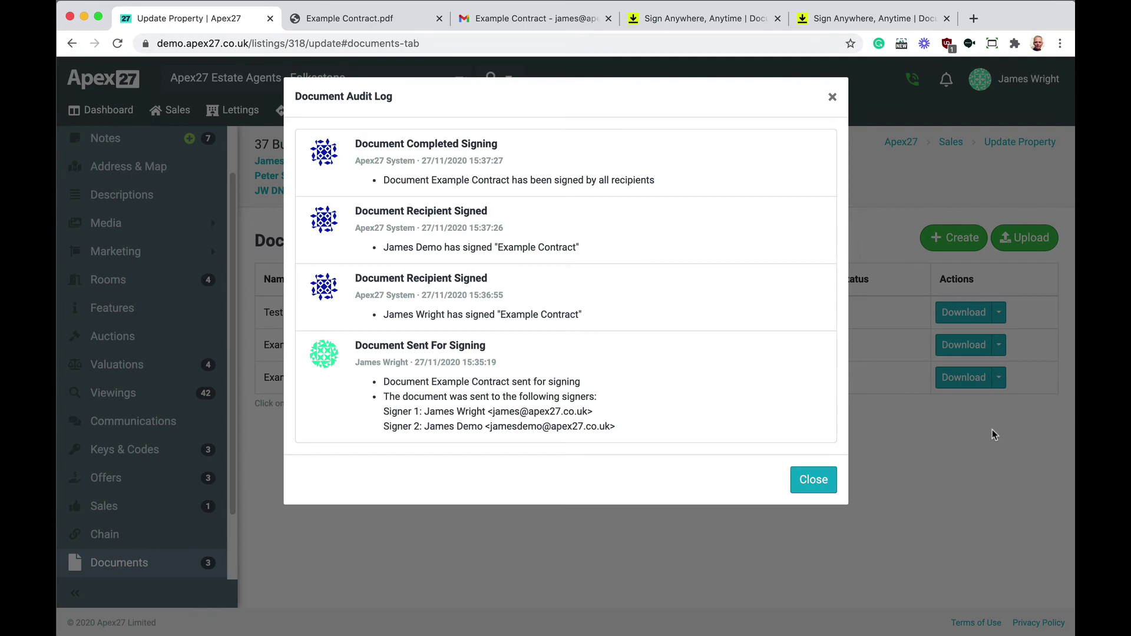